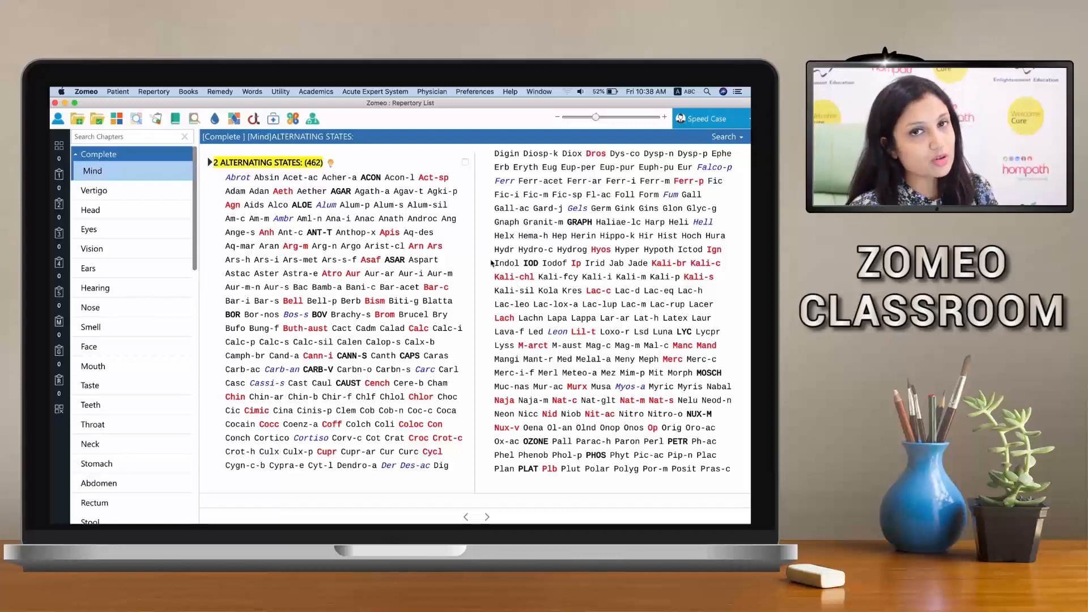
# Collapse the Complete repertory's chapter list and open the Mind chapter of the Kent repertory
pyautogui.click(499, 268)
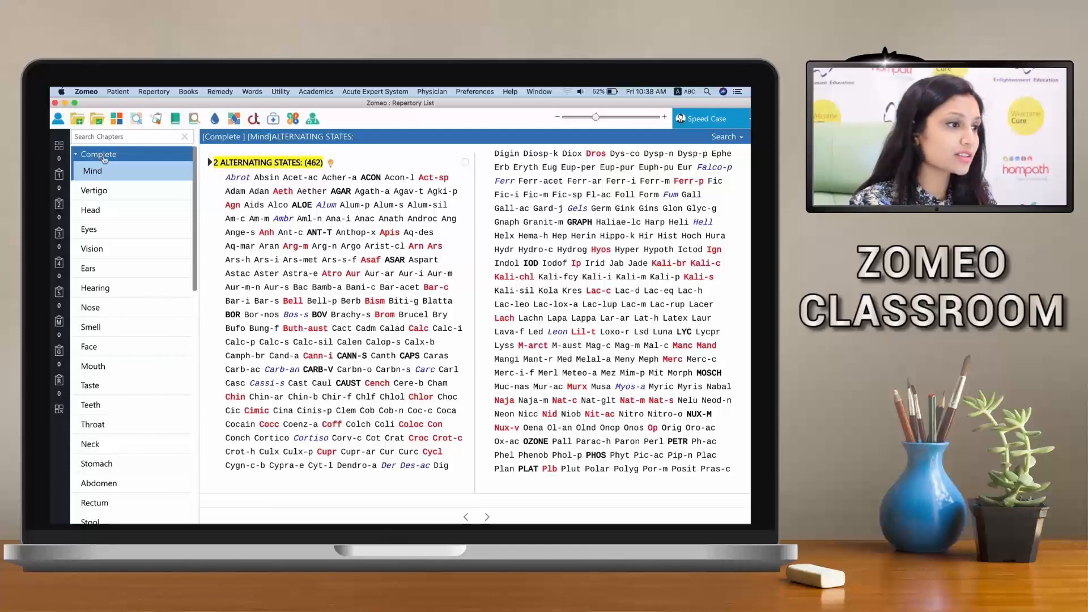
pyautogui.click(104, 159)
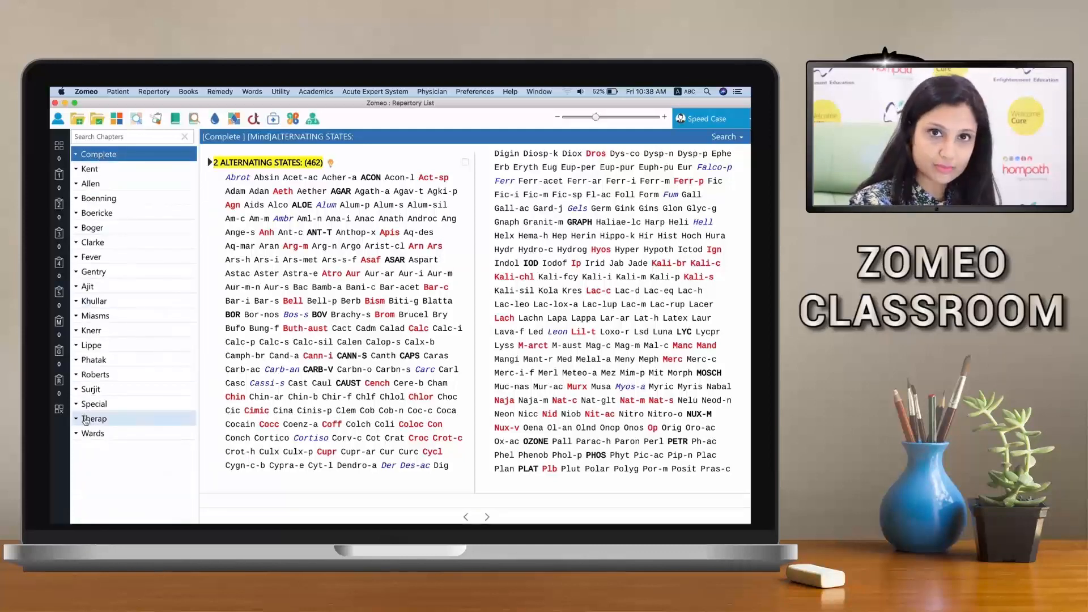
pyautogui.click(125, 173)
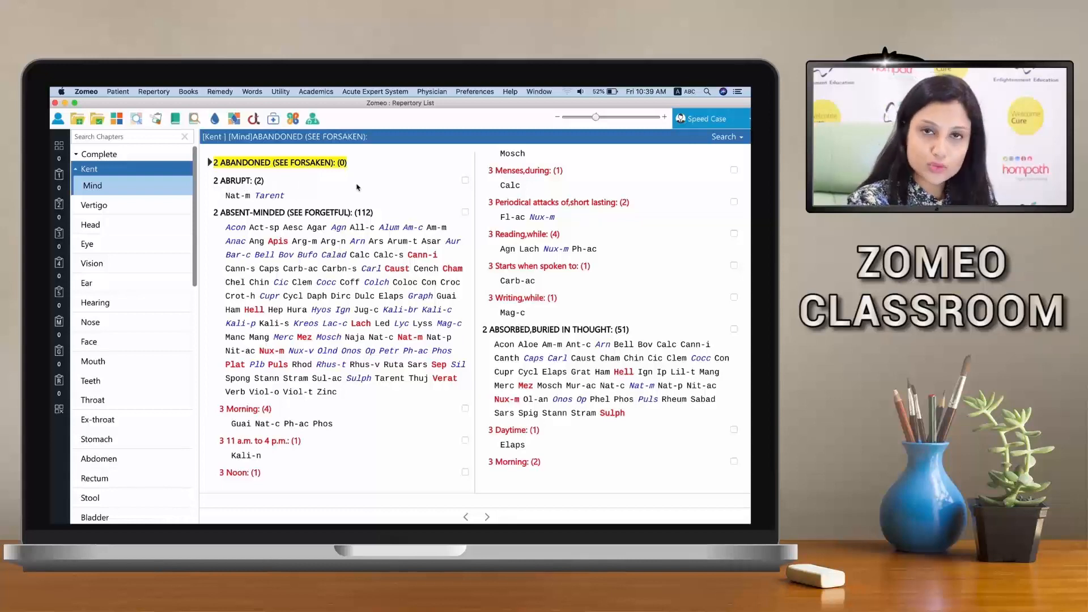
# Use Level Search to find "forget" at level 2 in Kent's Mind chapter and record the FORGETFUL (SEE MEMORY) rubric
pyautogui.click(717, 138)
pyautogui.click(706, 165)
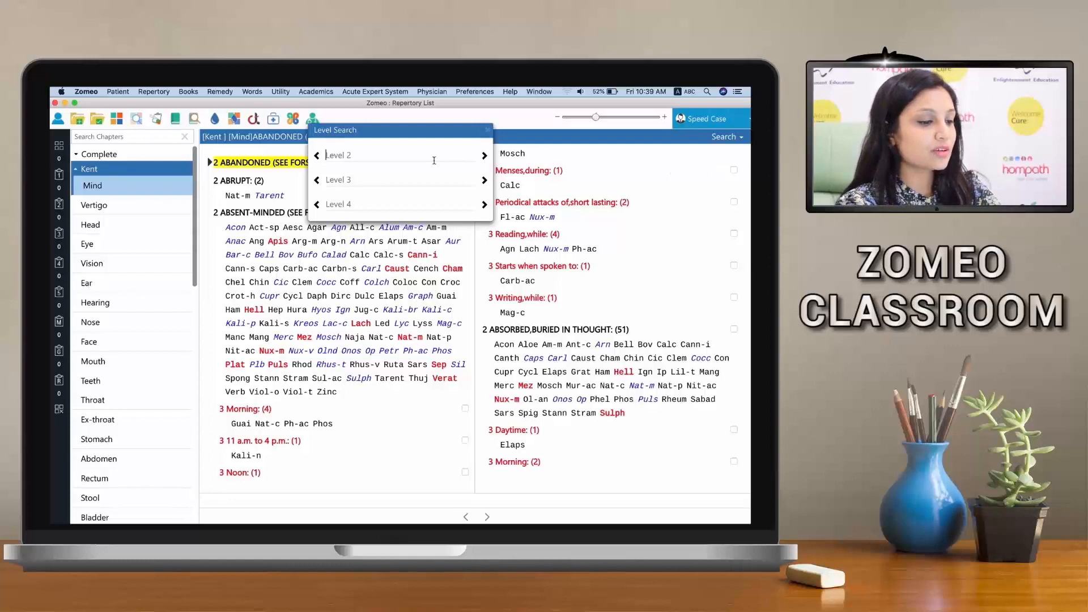
pyautogui.write('for')
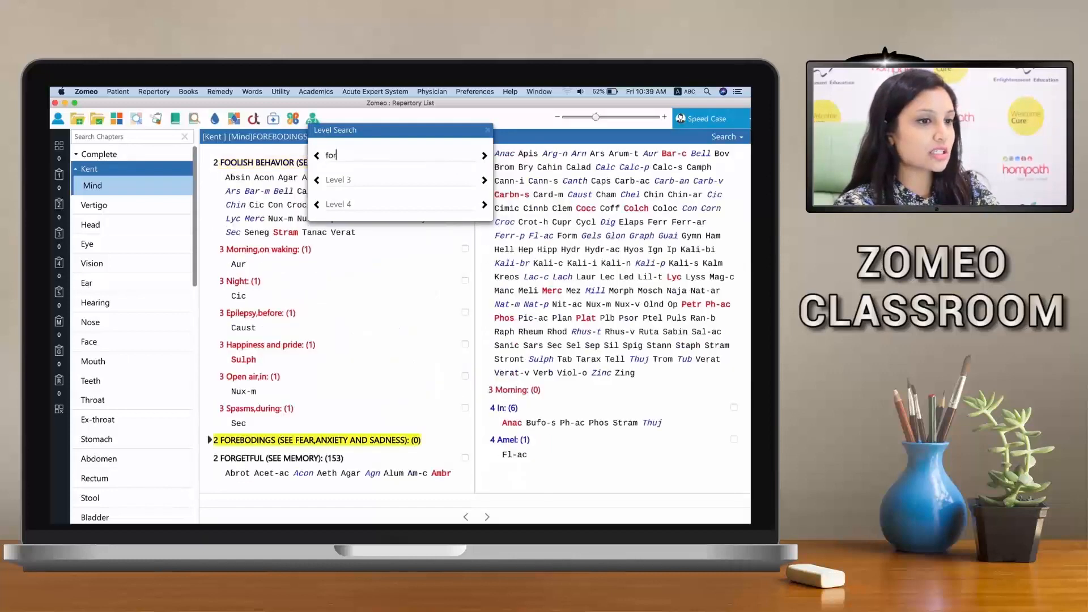
pyautogui.write('get')
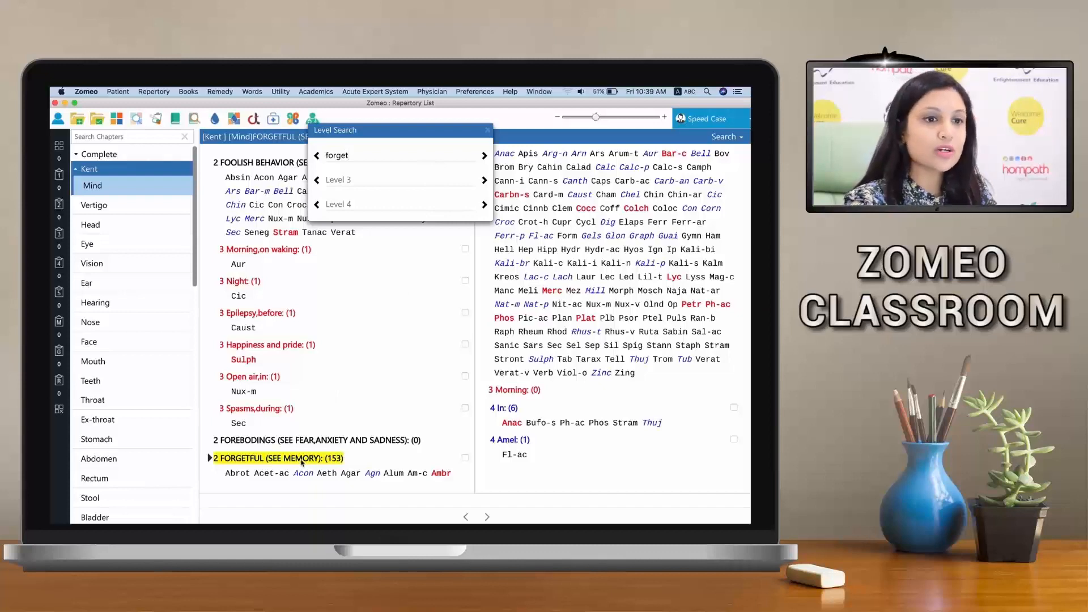
pyautogui.click(464, 460)
pyautogui.click(465, 459)
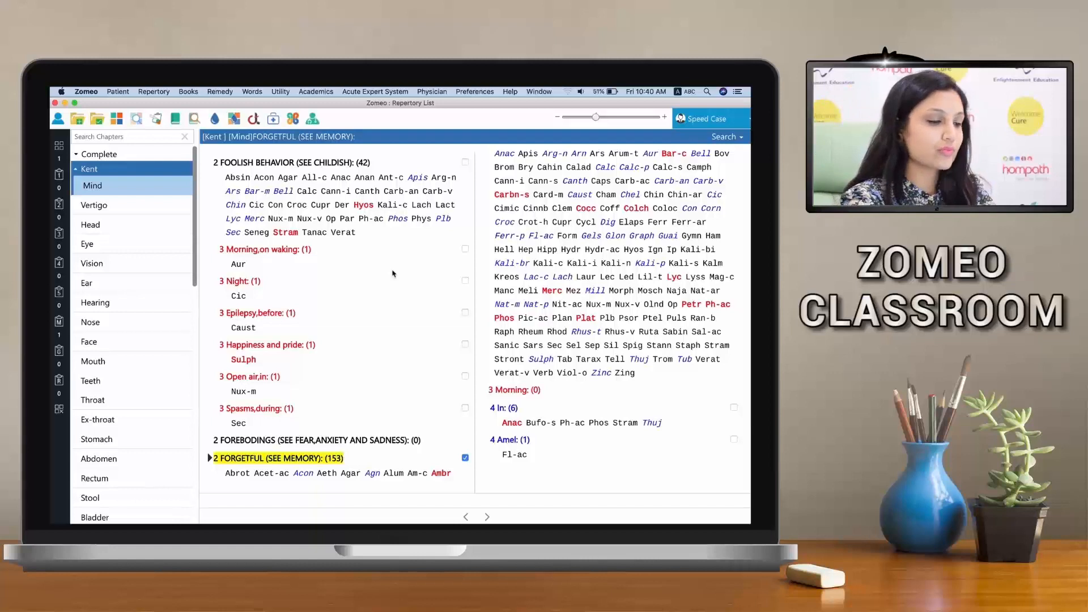
# Search the Kent Mind symptoms for "bashful" and record the TIMIDITY: Bashful rubric
pyautogui.write('bash')
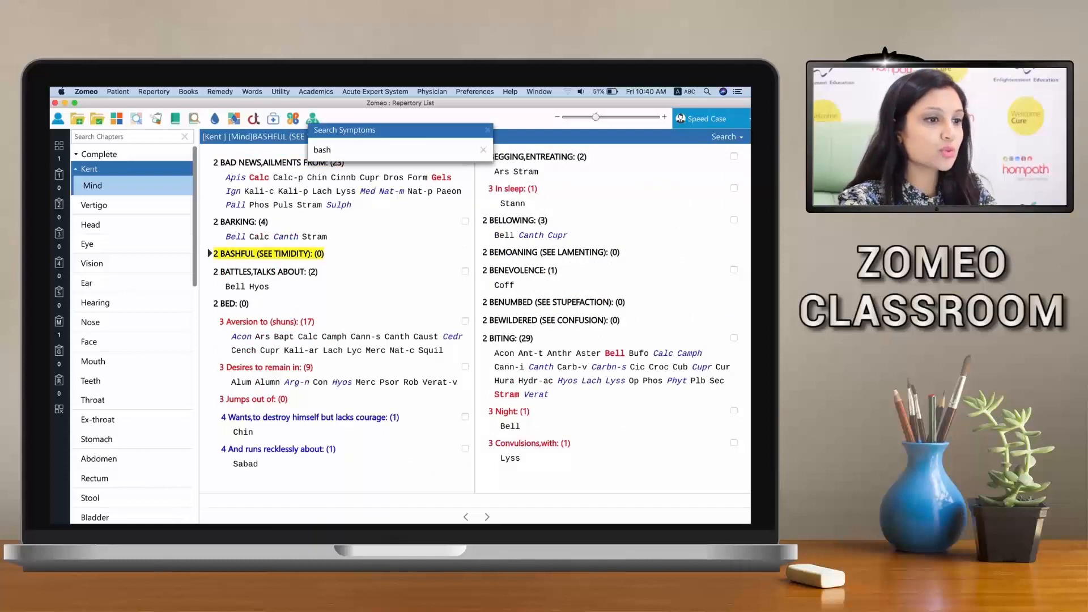
pyautogui.write('ful')
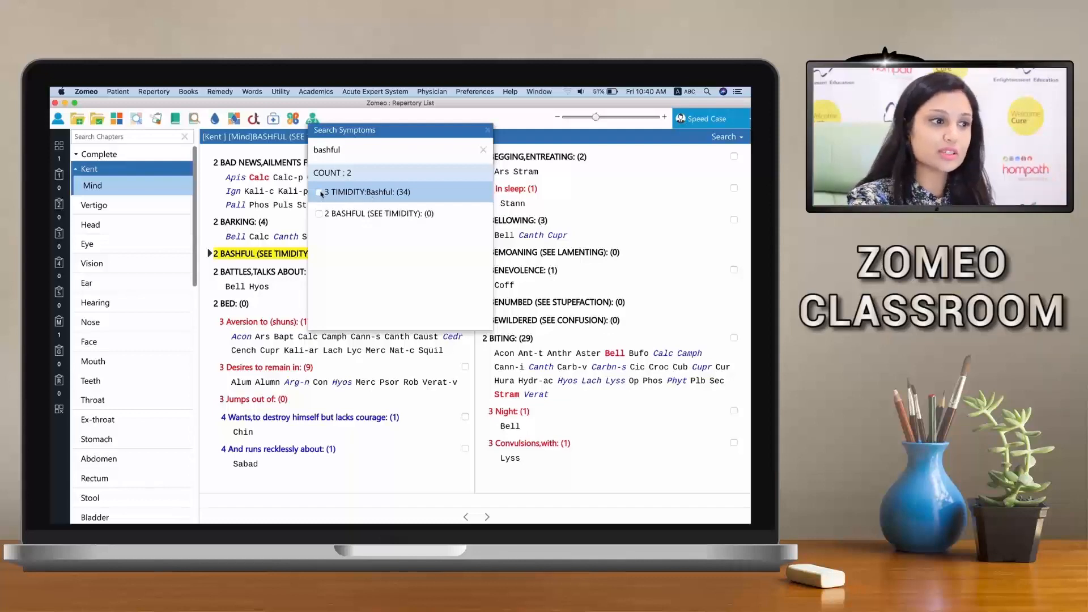
pyautogui.doubleClick(343, 193)
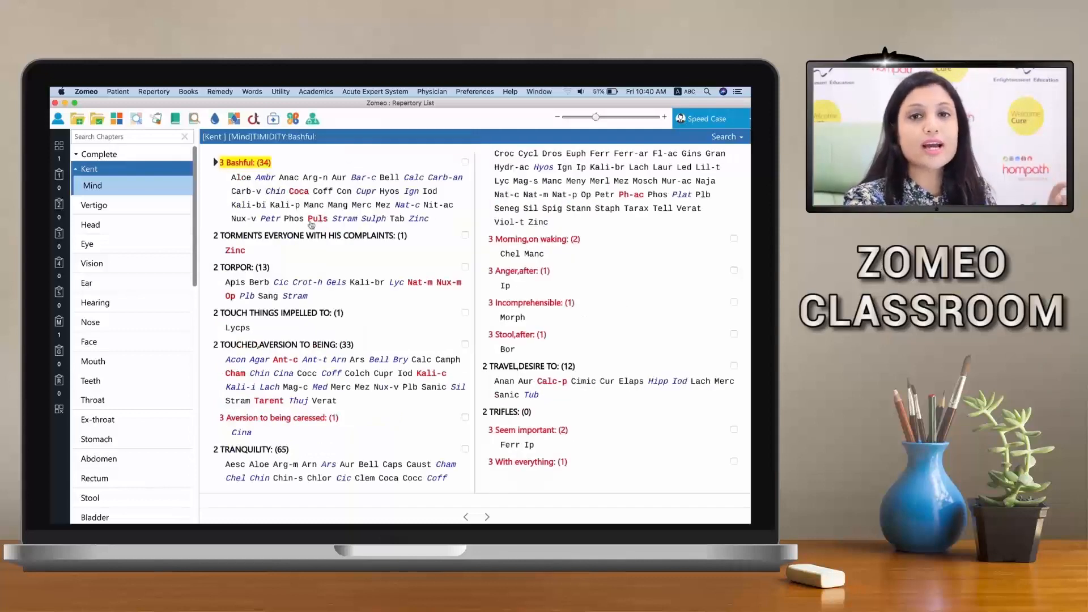
pyautogui.click(465, 164)
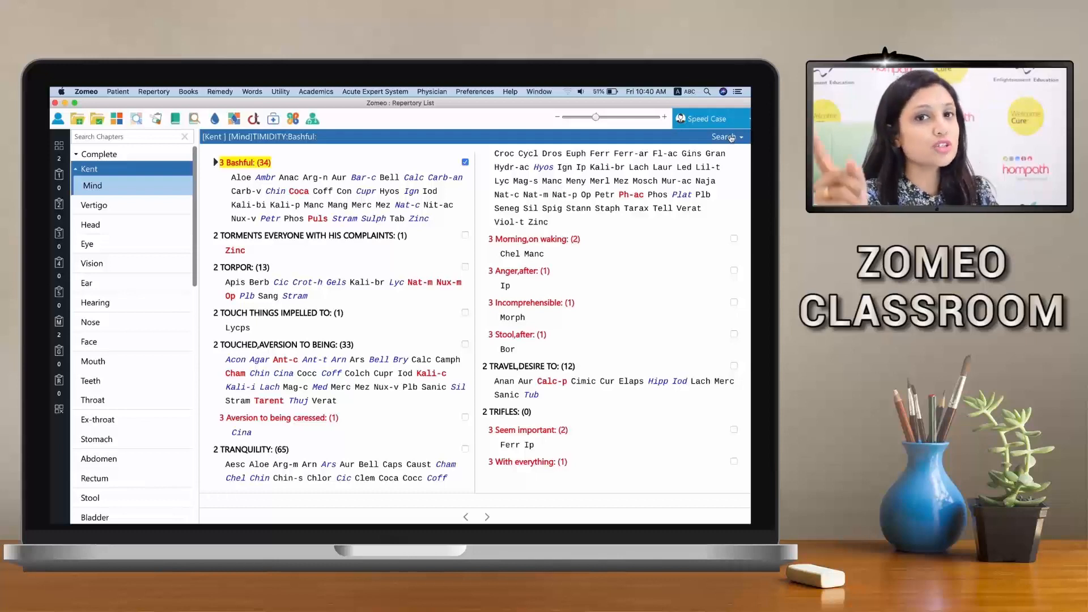
# Filter the repertory chapters by "gener" and expand the Complete repertory to its Generalities chapter
pyautogui.click(163, 162)
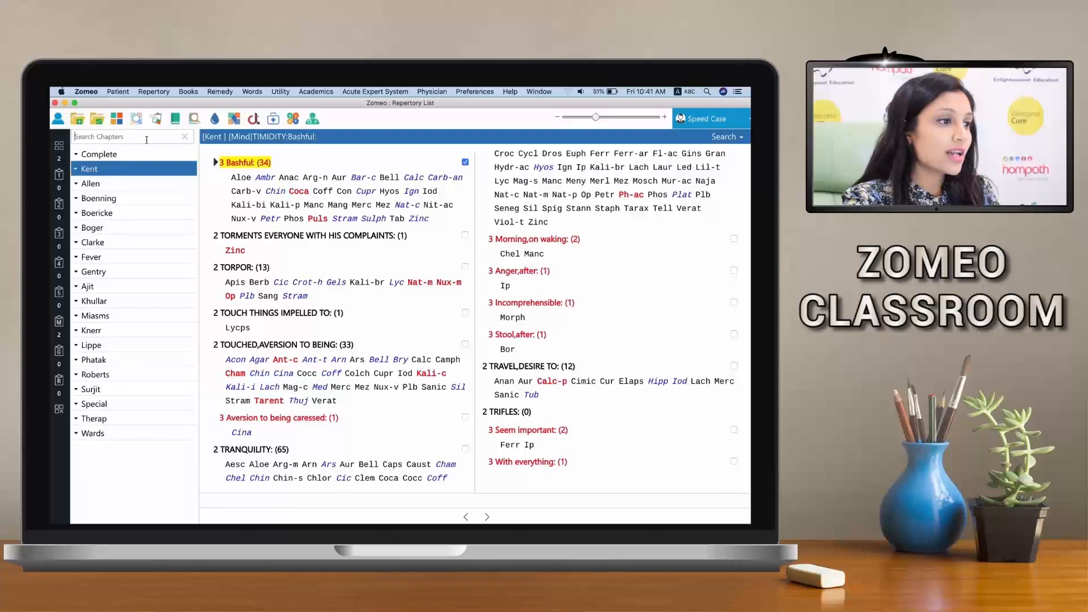
pyautogui.write('ge')
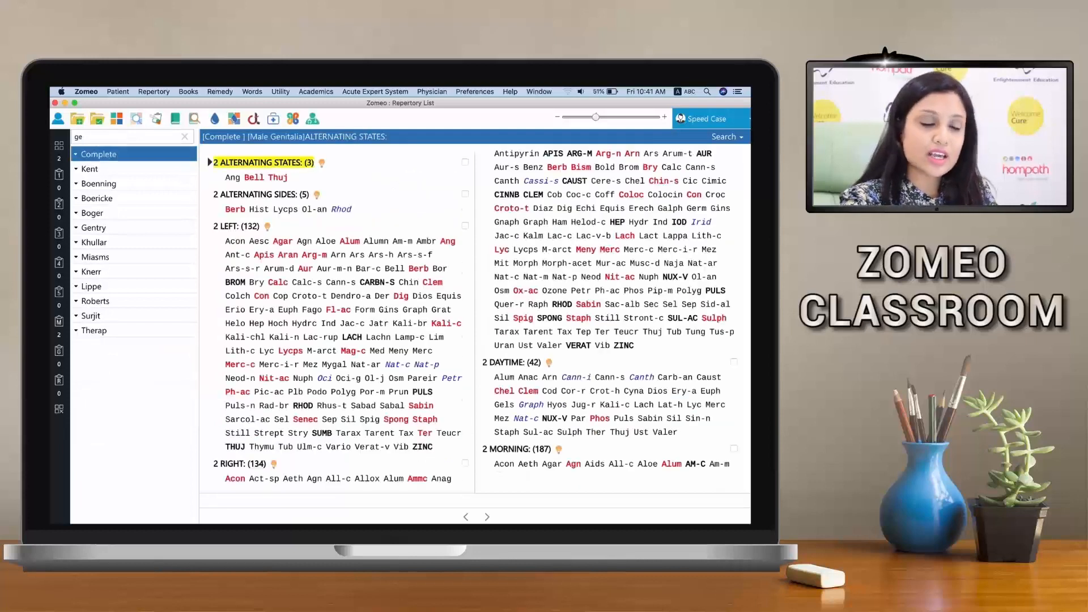
pyautogui.write('ner')
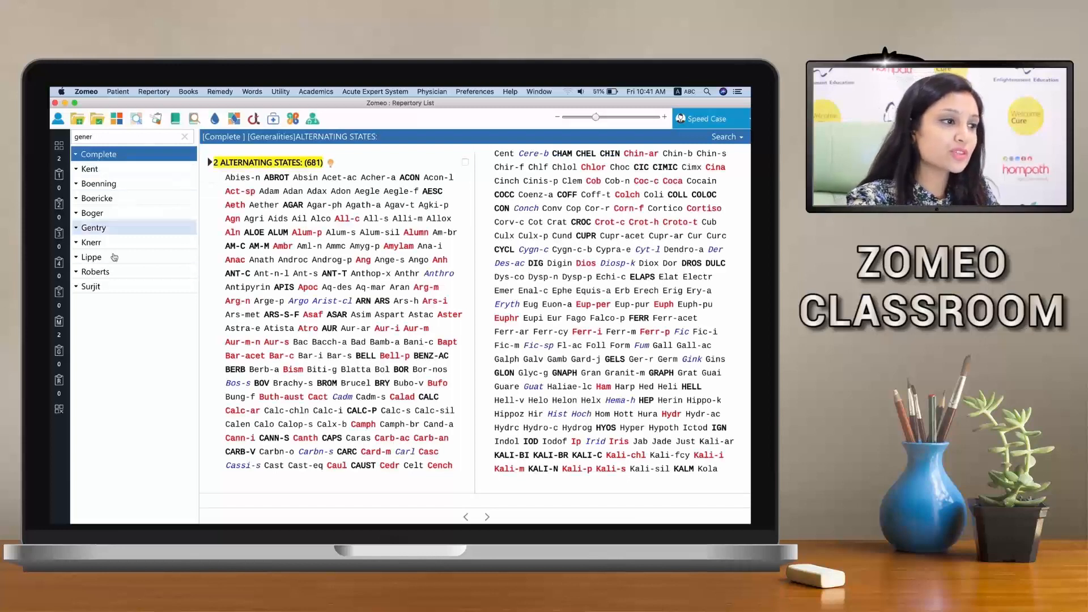
pyautogui.click(126, 161)
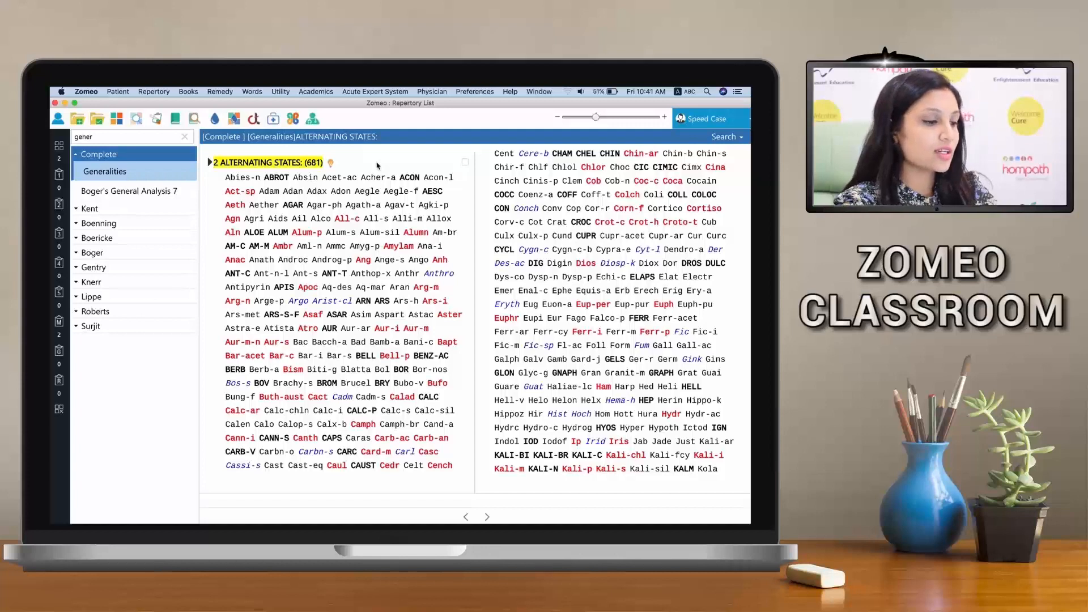
# Search the Generalities symptoms for "restless" and record the RESTLESSNESS, PHYSICAL rubric
pyautogui.write('r')
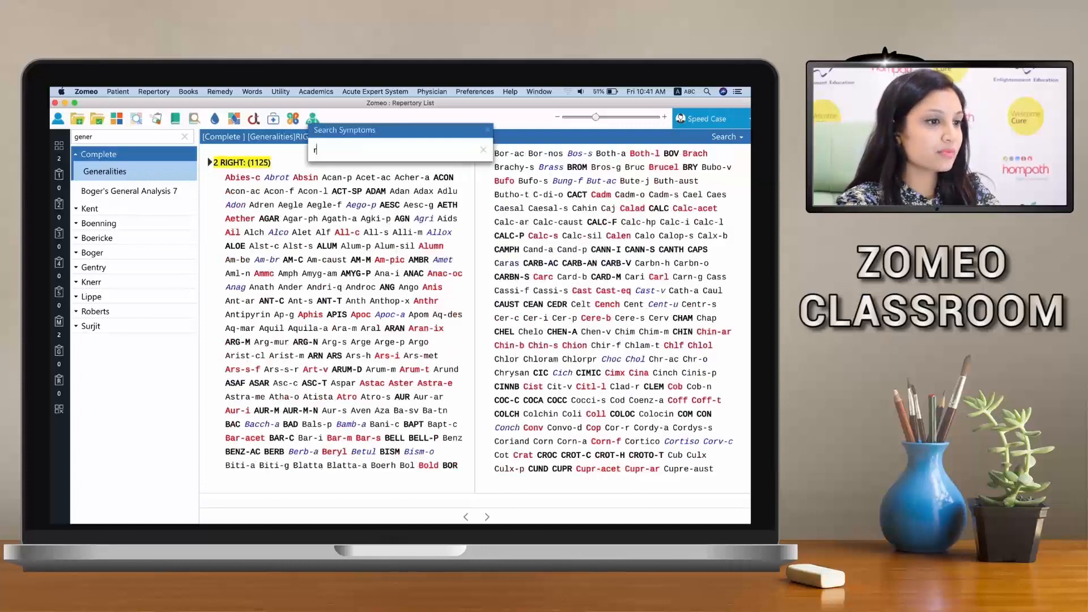
pyautogui.write('estless')
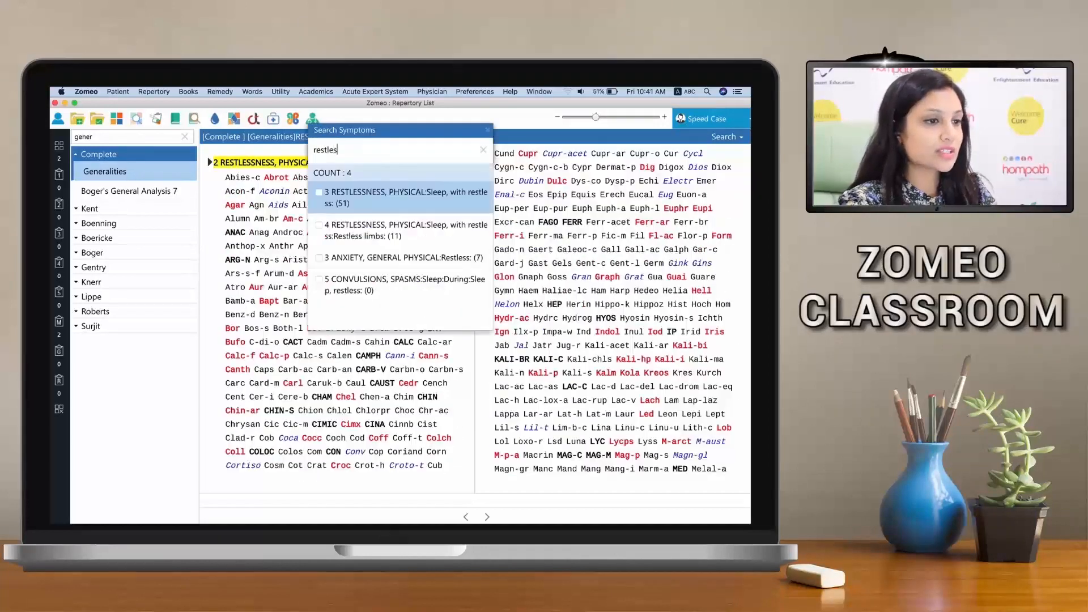
pyautogui.moveTo(395, 144); pyautogui.dragTo(550, 150)
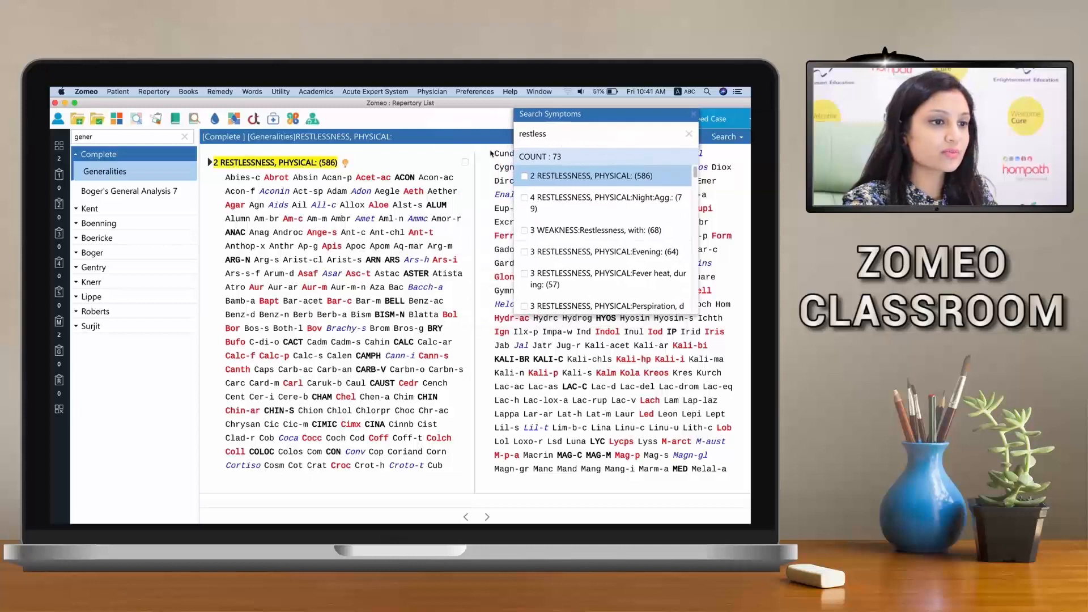
pyautogui.click(559, 180)
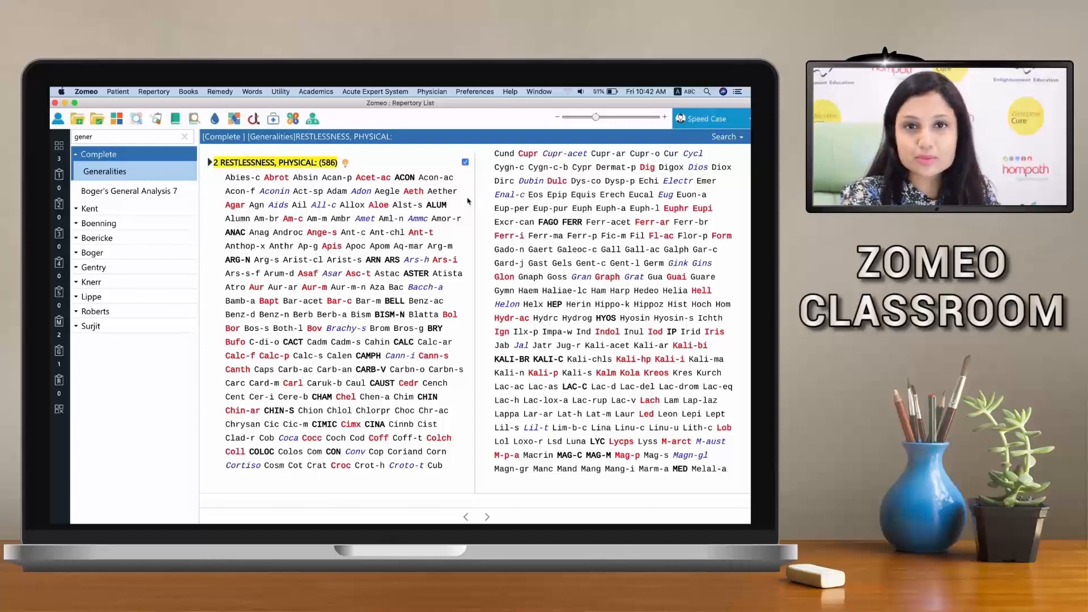
# Open Quick Symptom Record and collapse Disease Conditions to show the list of main categories
pyautogui.click(148, 92)
pyautogui.click(156, 122)
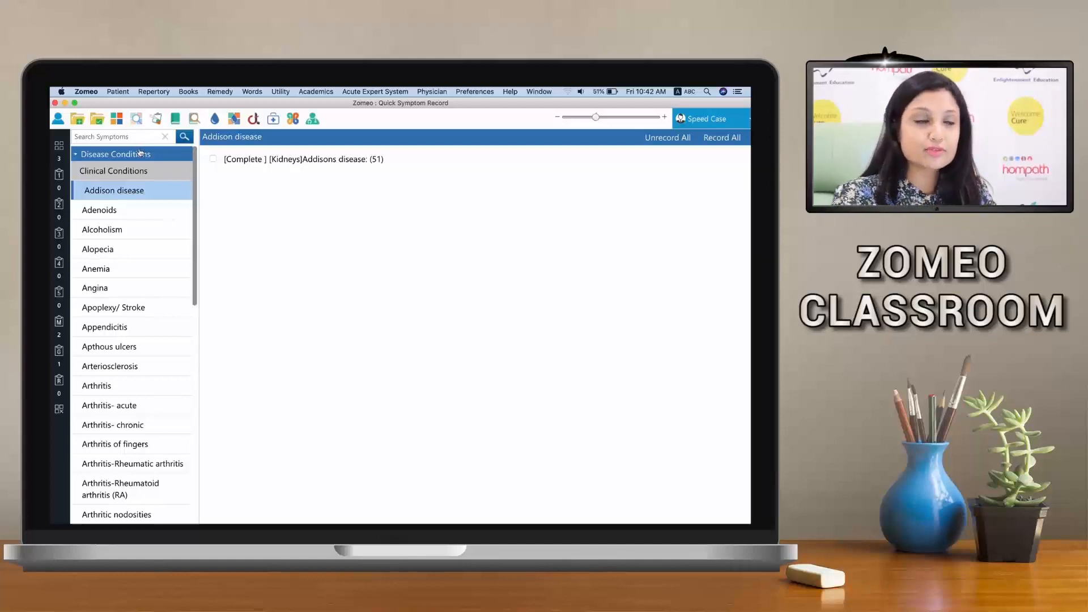
pyautogui.click(140, 154)
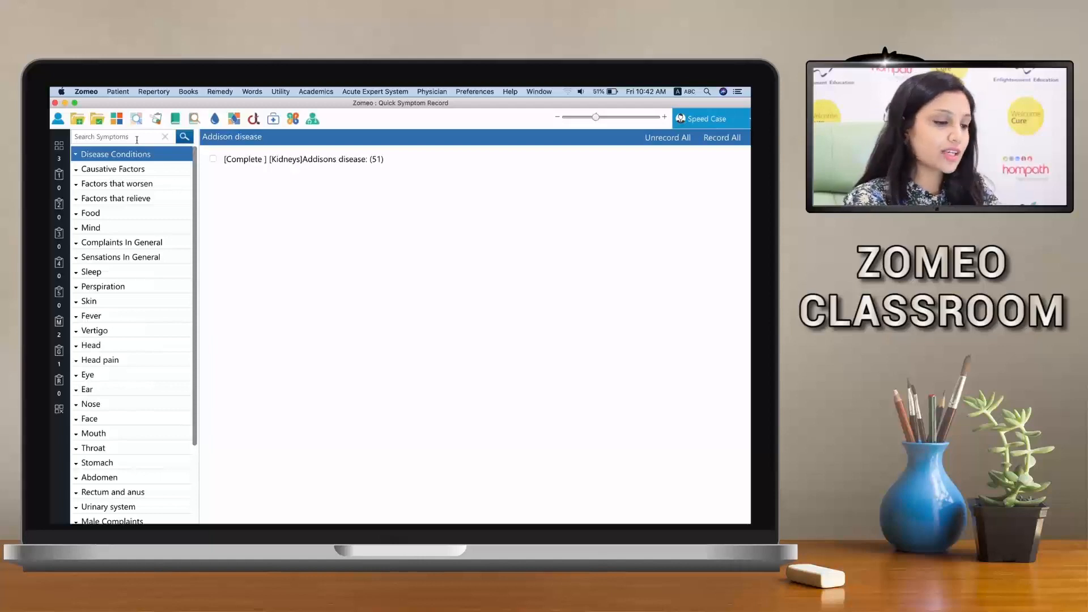
# Search the quick symptoms for "changeable" and, under Mood swings/changeable moods, record the Complete repertory's Mood: Changeable, variable rubric
pyautogui.click(137, 139)
pyautogui.write('changeable')
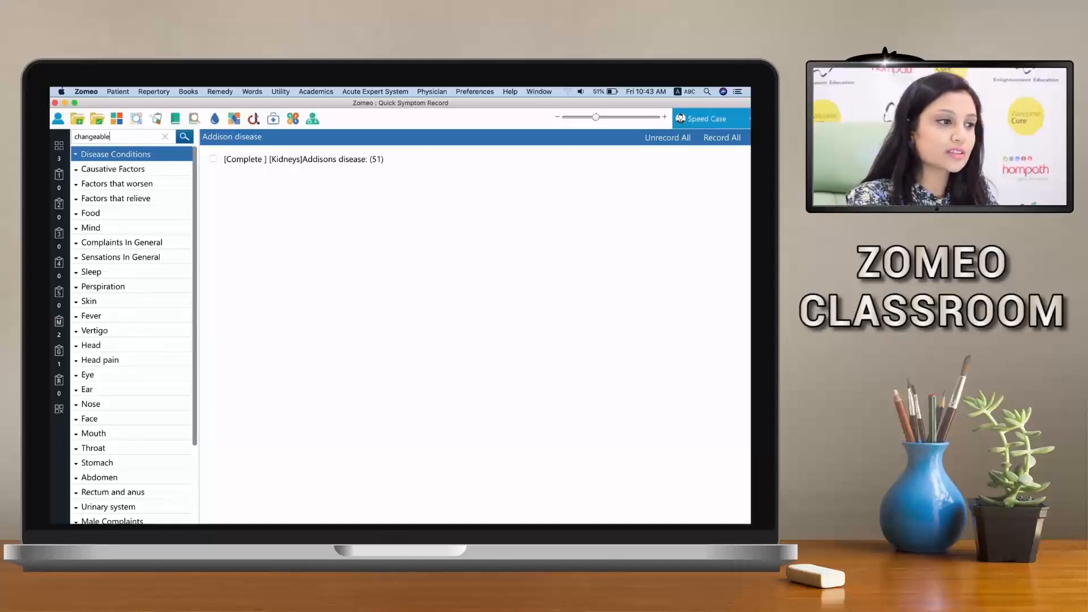
pyautogui.press('Return')
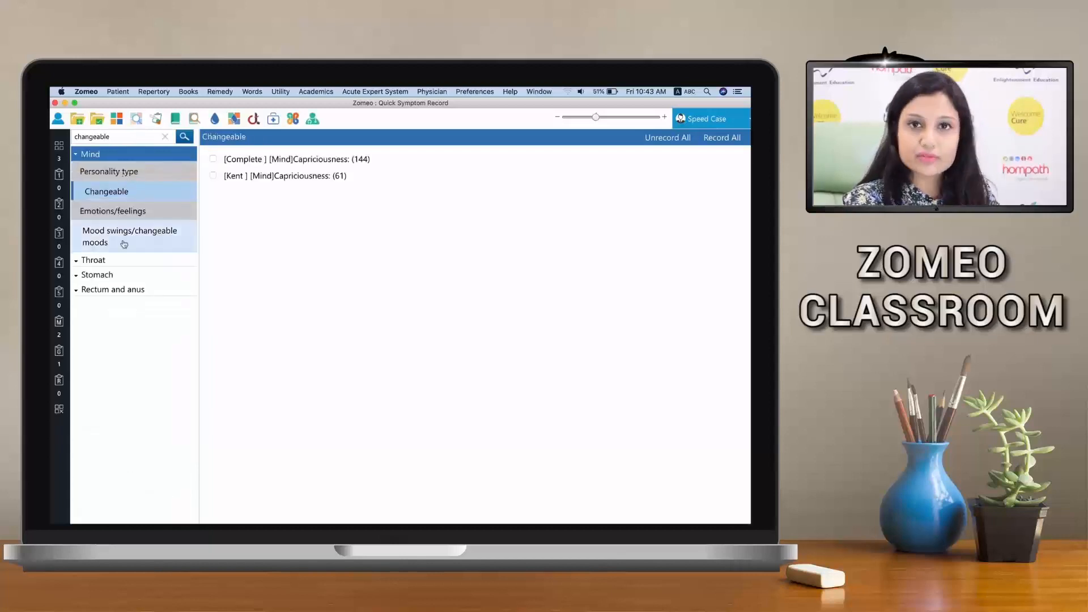
pyautogui.click(153, 248)
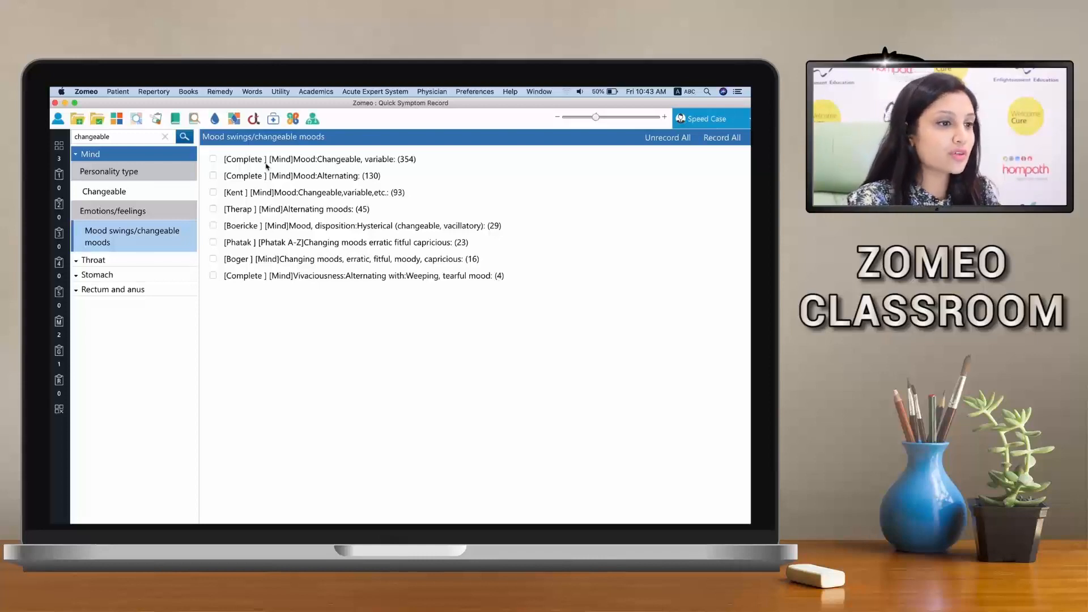
pyautogui.click(214, 160)
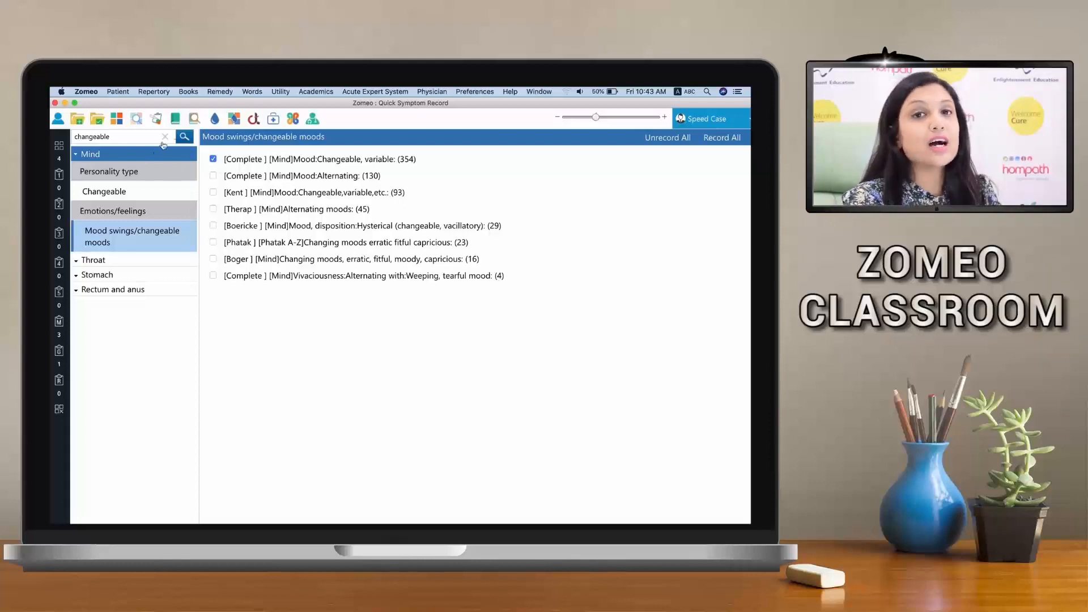
# Search the quick symptoms for "affectionate" and record the Complete repertory's Mind rubric Affectionate
pyautogui.click(132, 139)
pyautogui.write('affectionate')
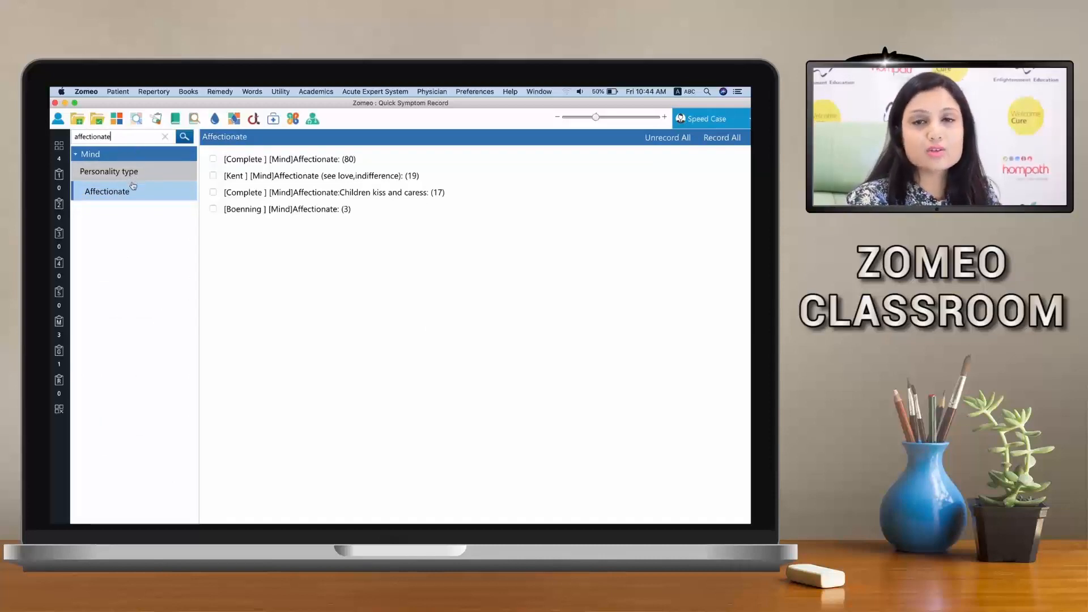
pyautogui.click(213, 159)
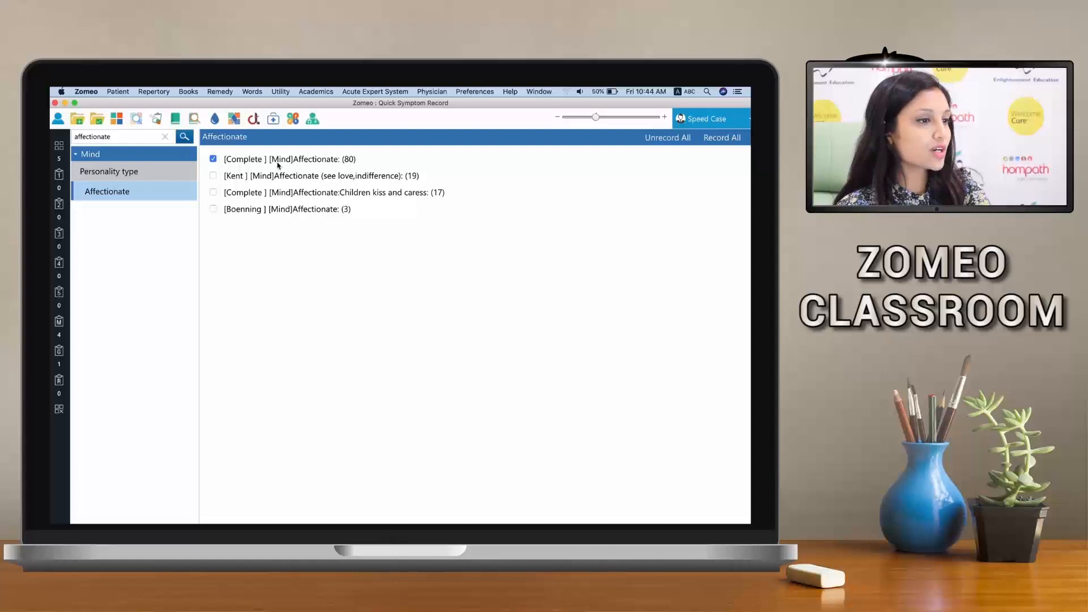
# Search all repertories for "solitude desire" and record the Complete repertory's COMPANY: Aversion to: Solitude, desire for rubric
pyautogui.press('super+s')
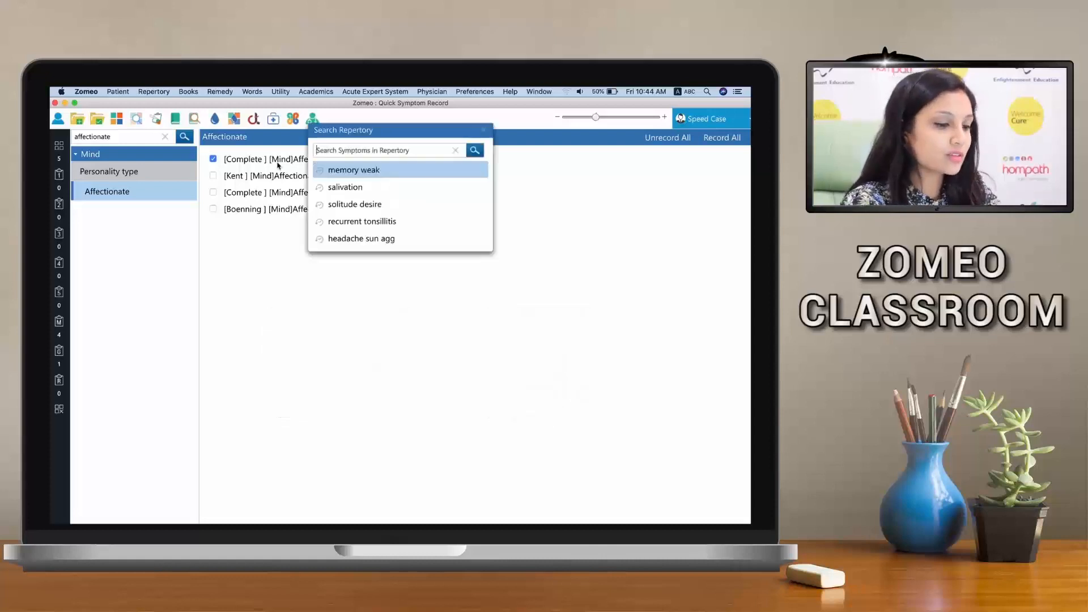
pyautogui.write('solitu')
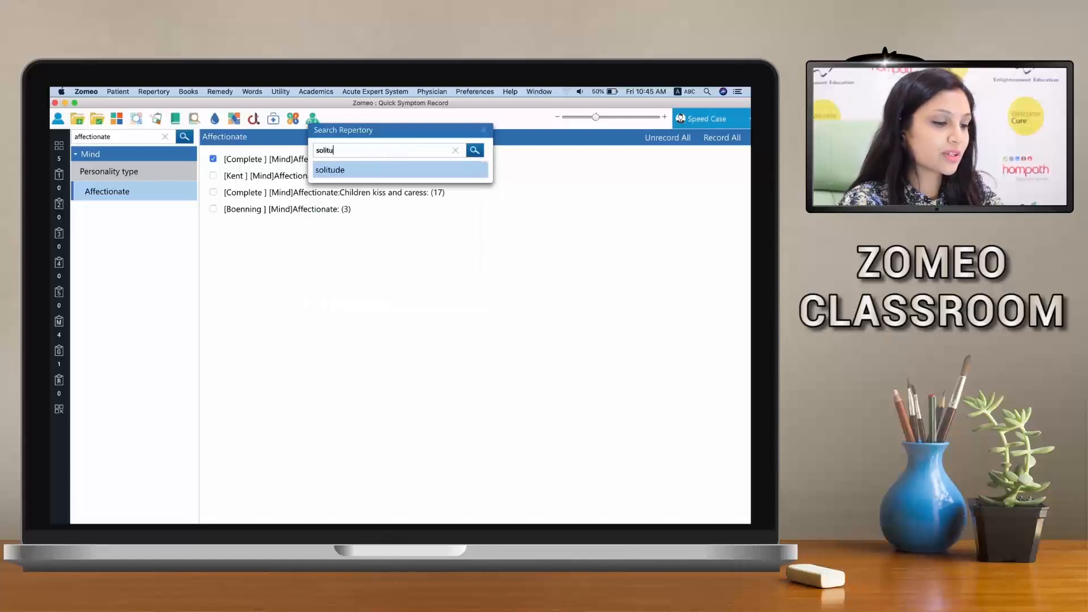
pyautogui.write('de desire')
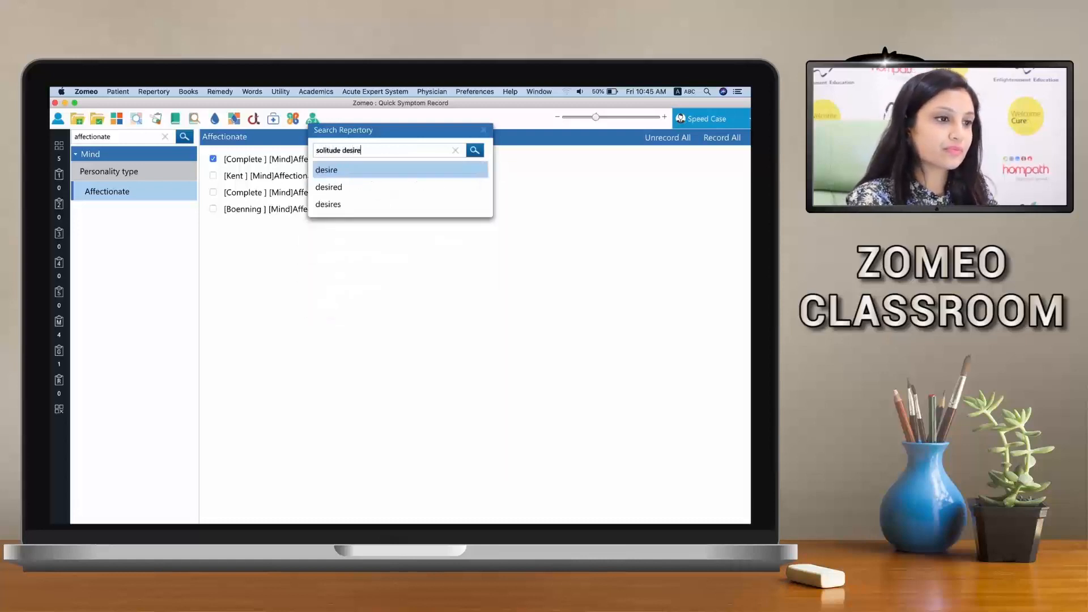
pyautogui.press('Return')
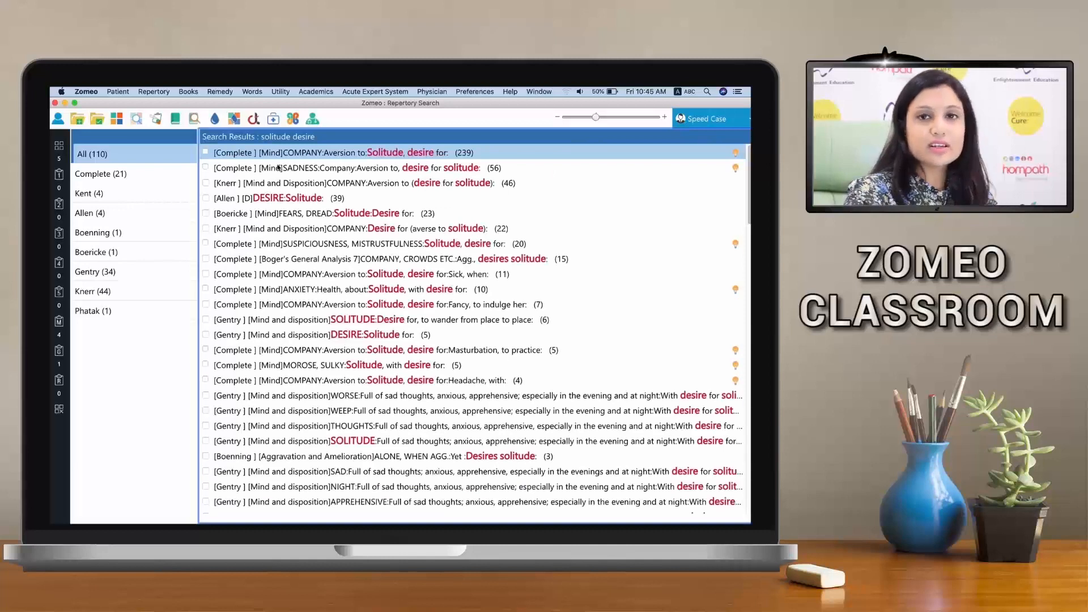
pyautogui.scroll(-5, 298, 221)
pyautogui.scroll(5, 302, 239)
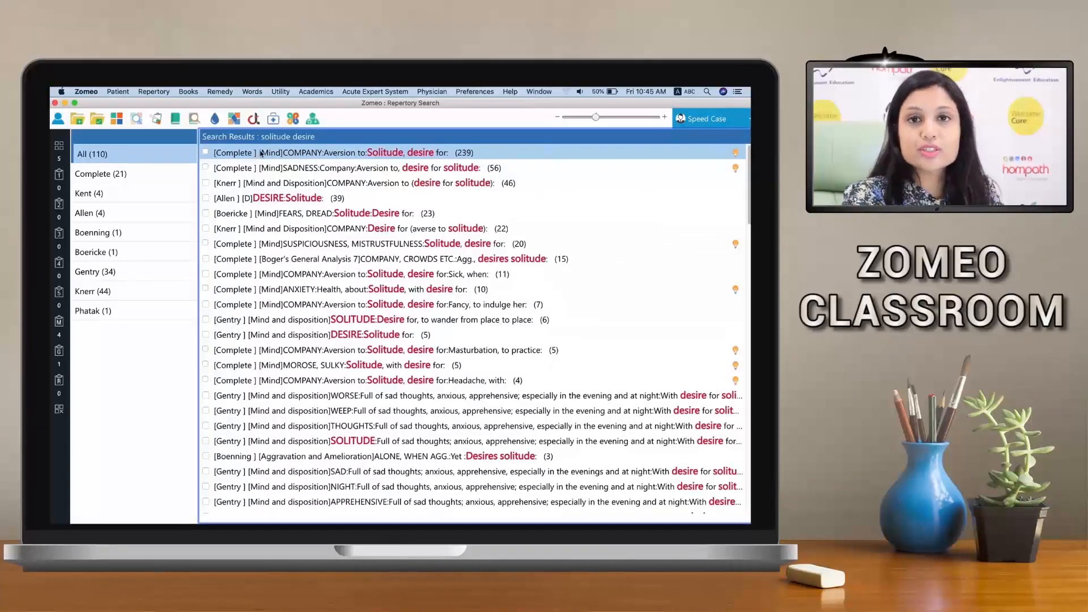
pyautogui.click(206, 152)
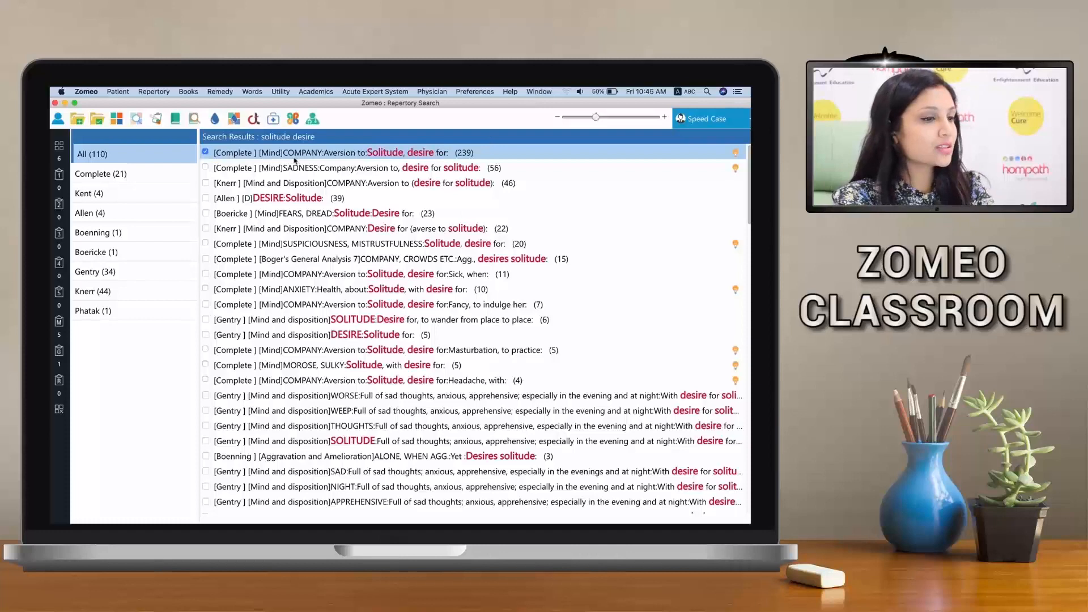
# Search all repertories for "recurrent tonsillitis", record the Special repertory's RECURRENT TONSILLITIS rubric and view its remedies
pyautogui.press('super+f')
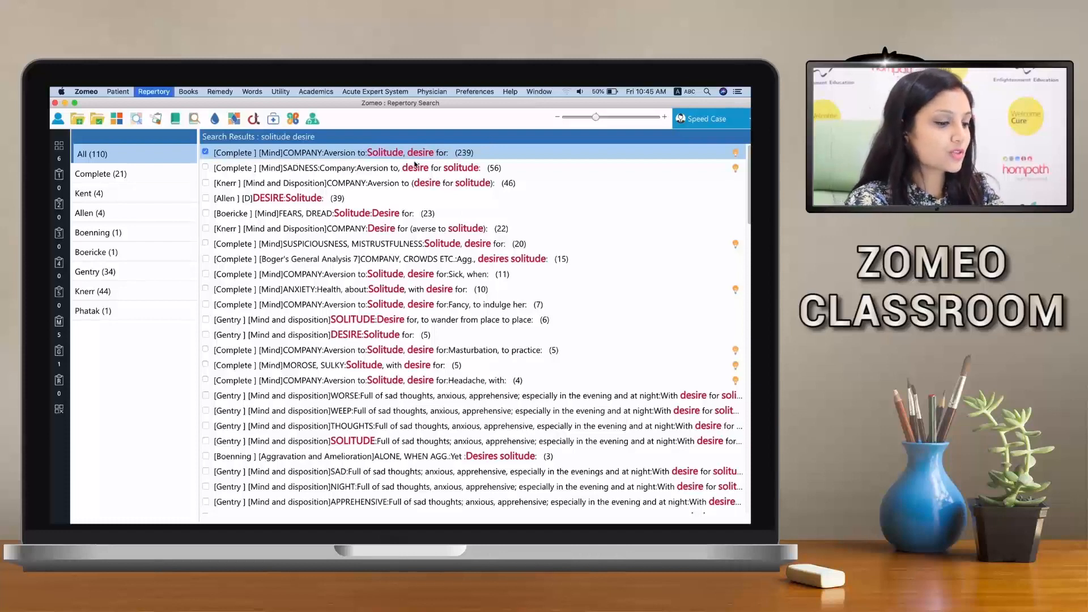
pyautogui.write('recur')
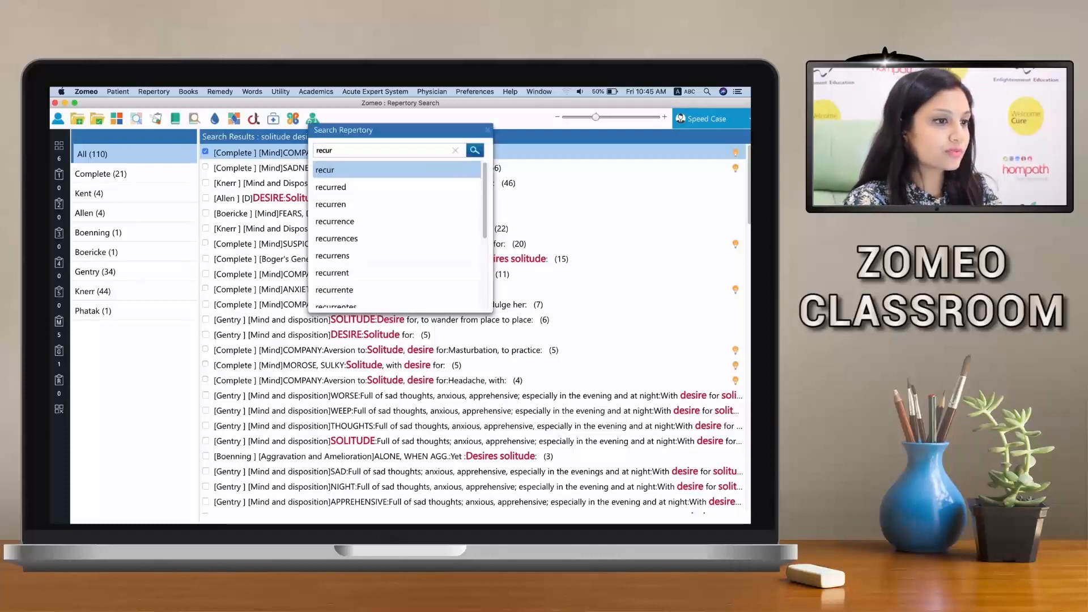
pyautogui.write('rent to')
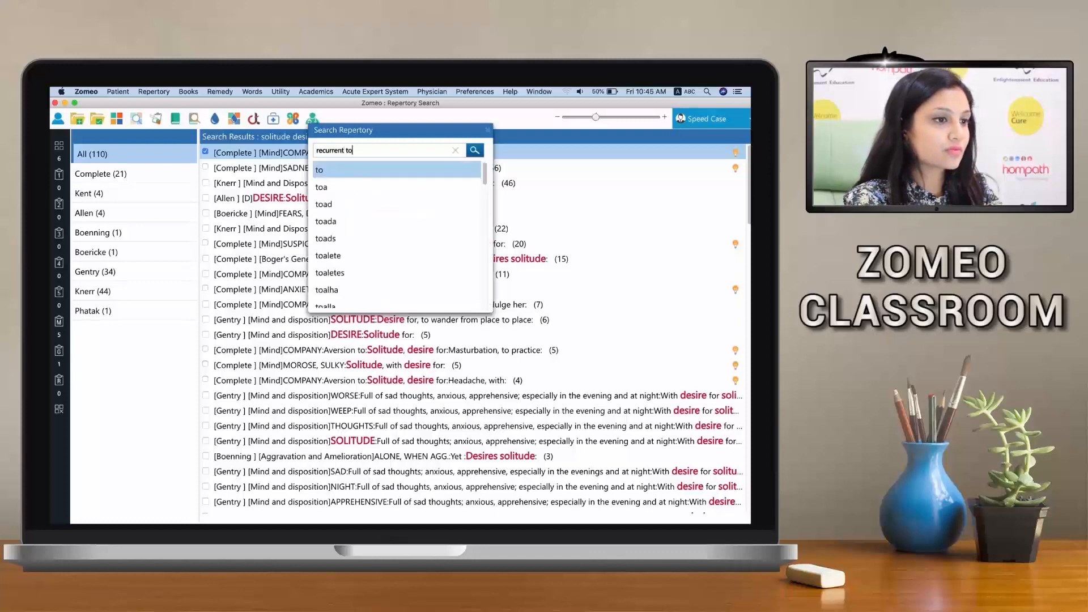
pyautogui.write('nsillitis')
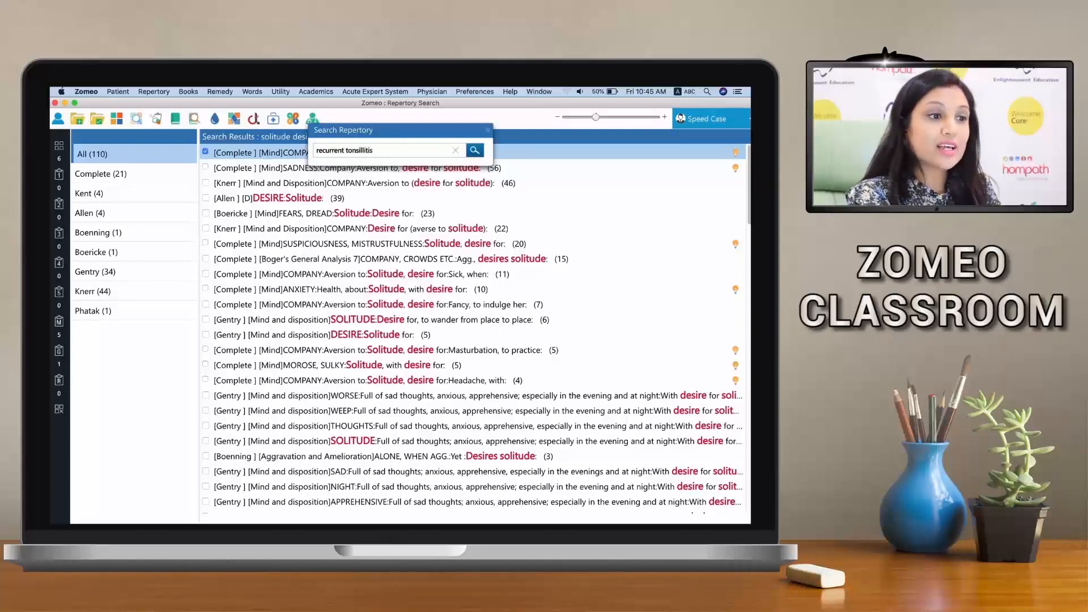
pyautogui.press('Return')
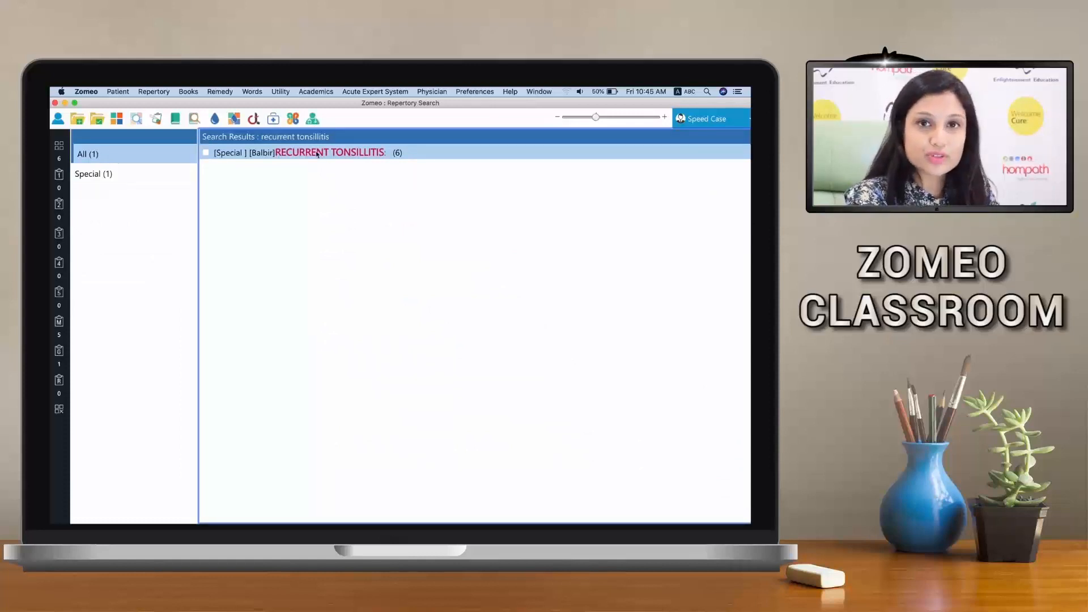
pyautogui.click(206, 153)
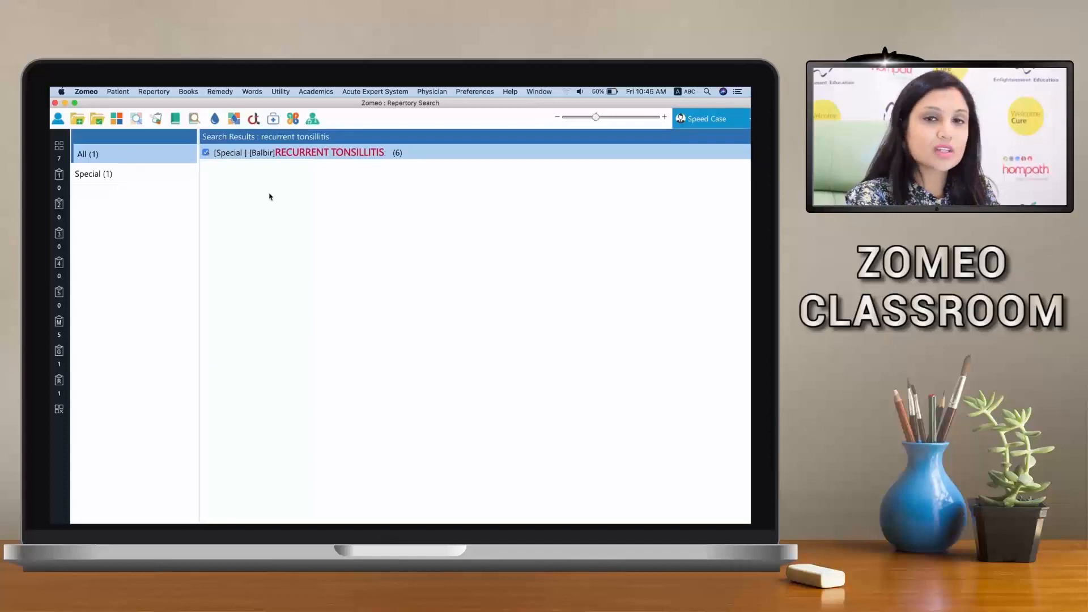
pyautogui.doubleClick(309, 158)
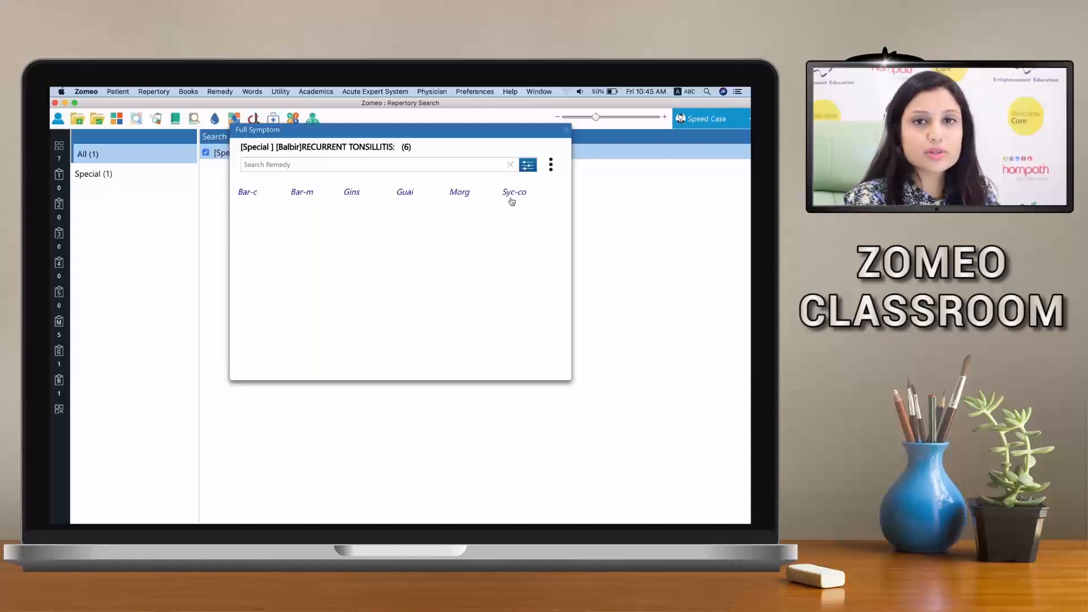
pyautogui.click(565, 131)
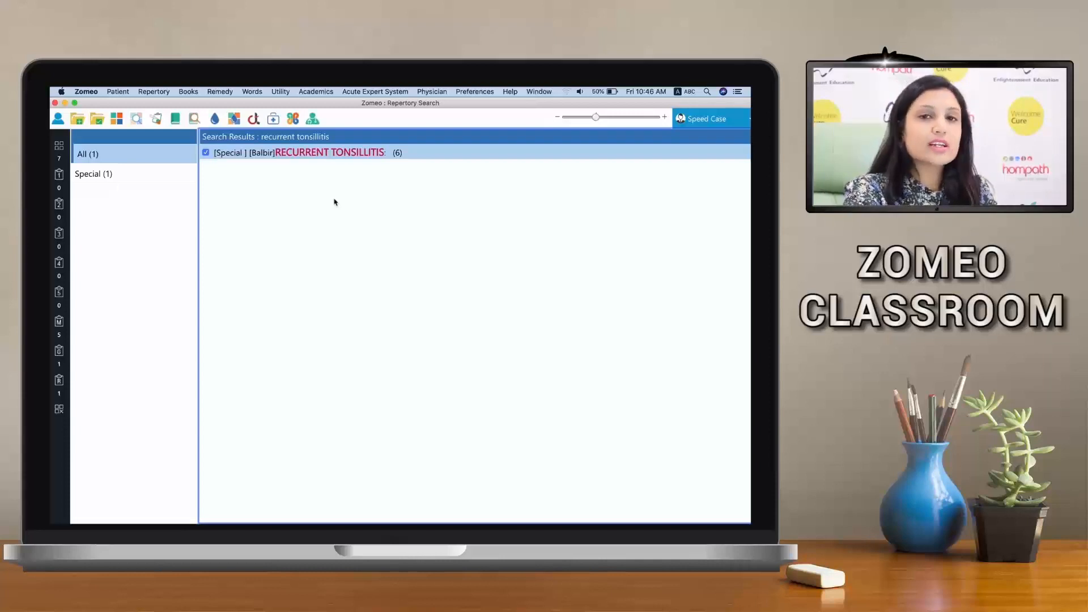
# Open the repertorisation chart and add the headache rubric through quick repertorisation with the keywords "headache sun agg"
pyautogui.click(60, 145)
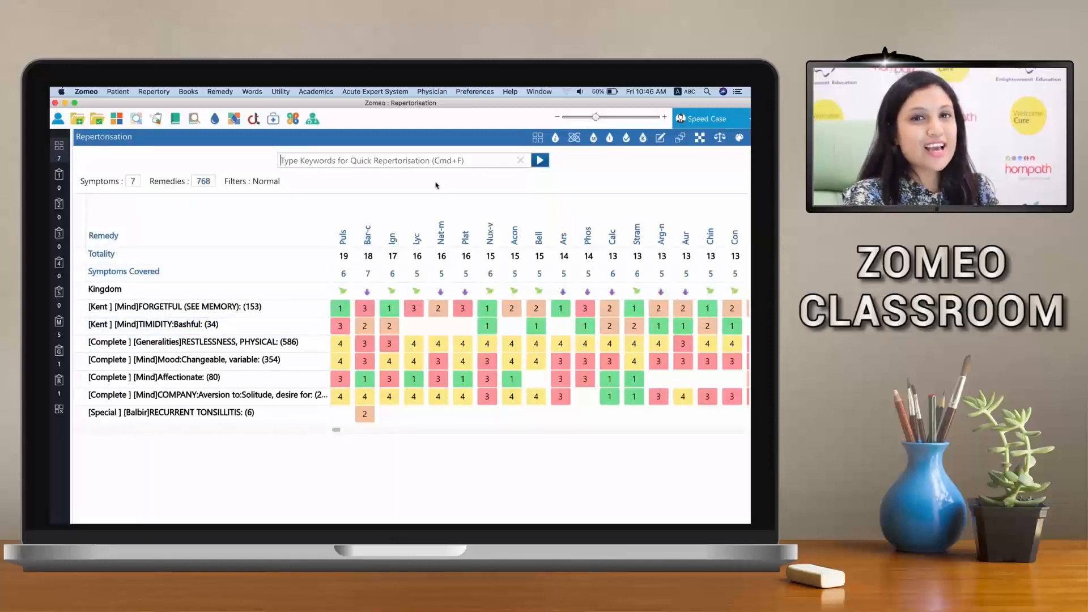
pyautogui.click(412, 162)
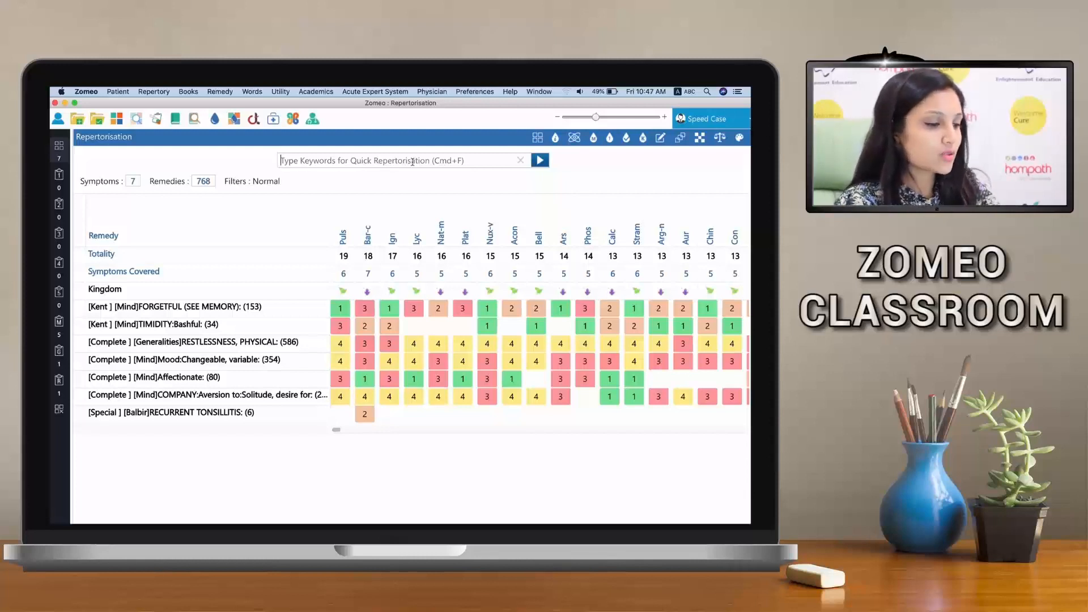
pyautogui.write('headac')
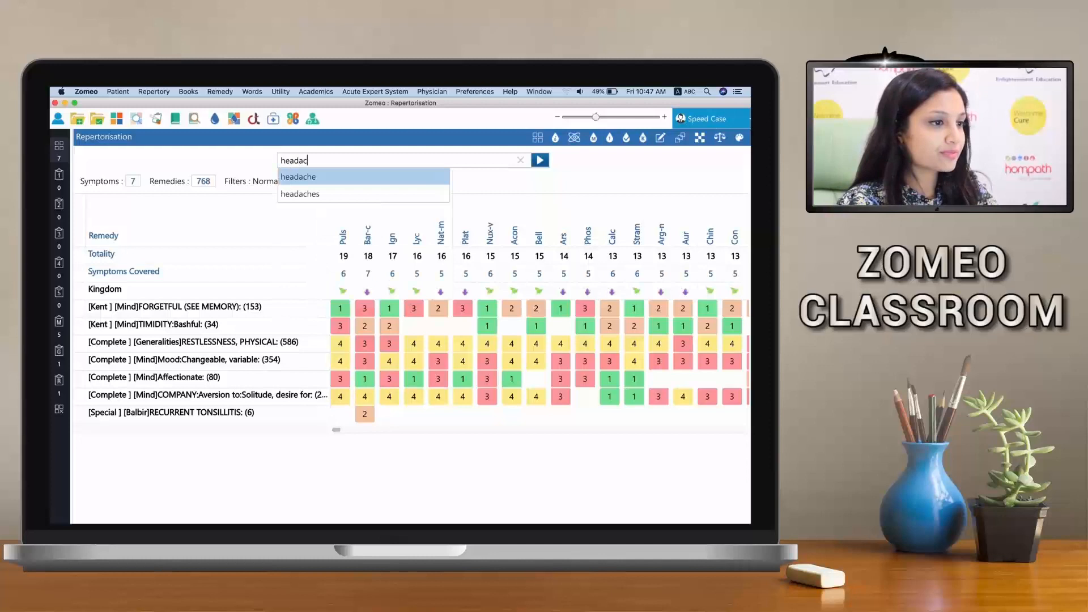
pyautogui.write('he sun agg')
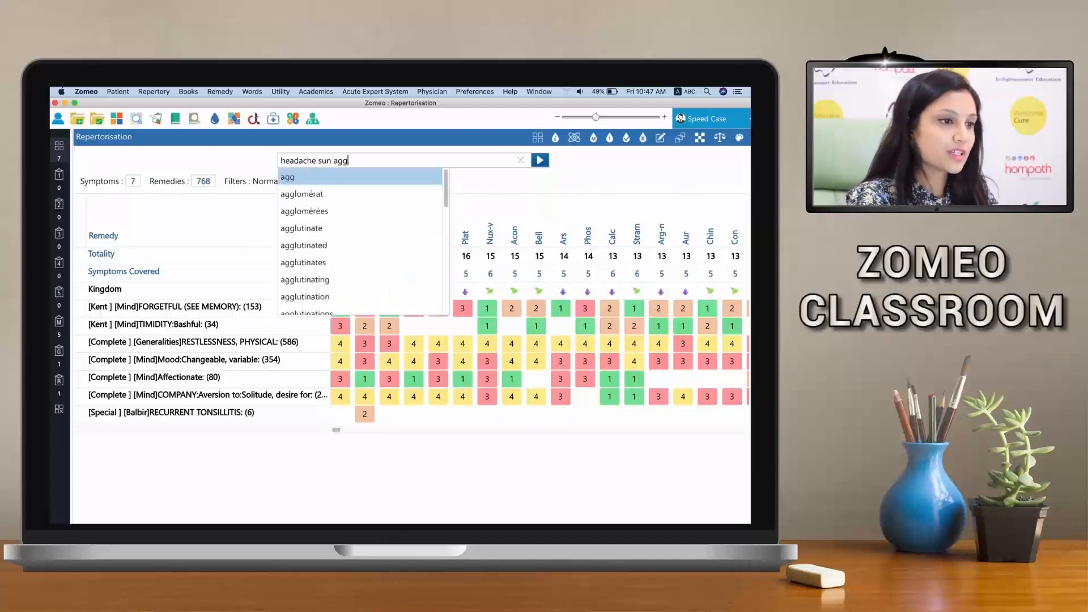
pyautogui.press('Return')
pyautogui.press('Return')
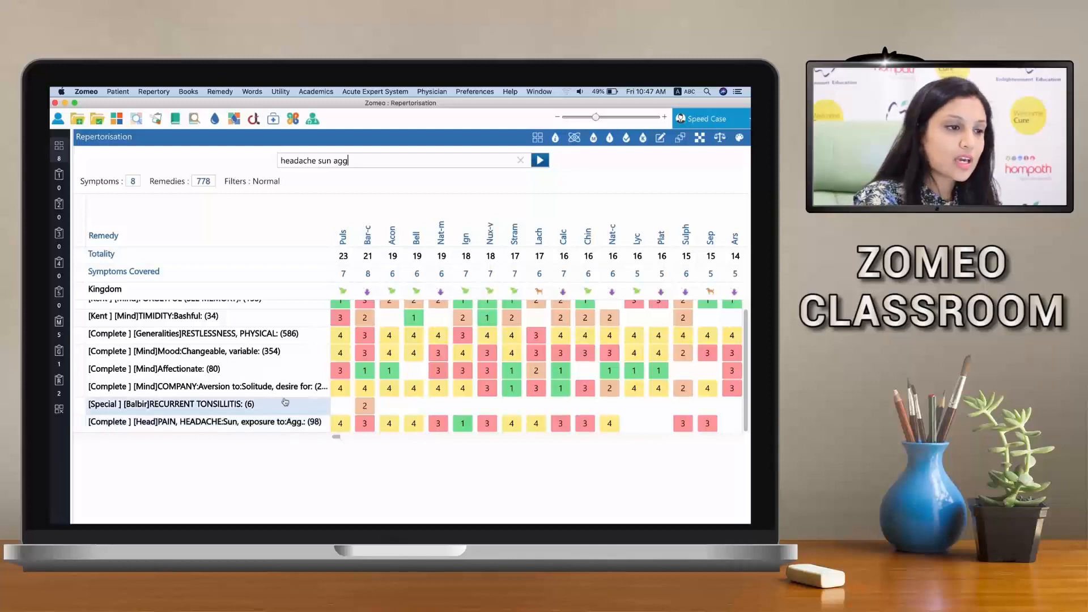
# Sort the remedies in the repertorisation chart by symptoms covered and review the reordered chart
pyautogui.scroll(1, 285, 404)
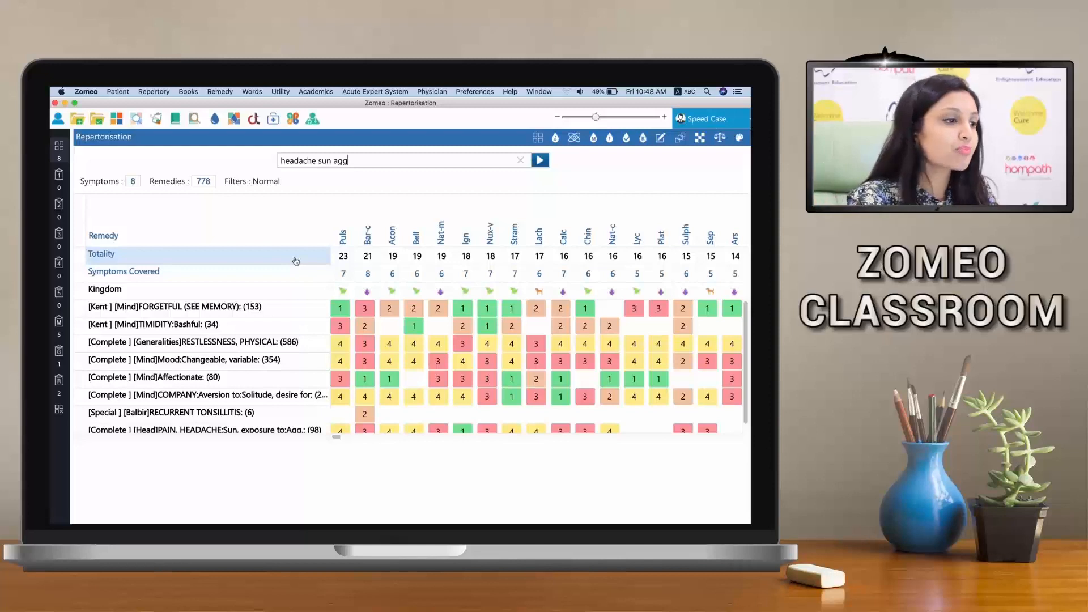
pyautogui.click(146, 278)
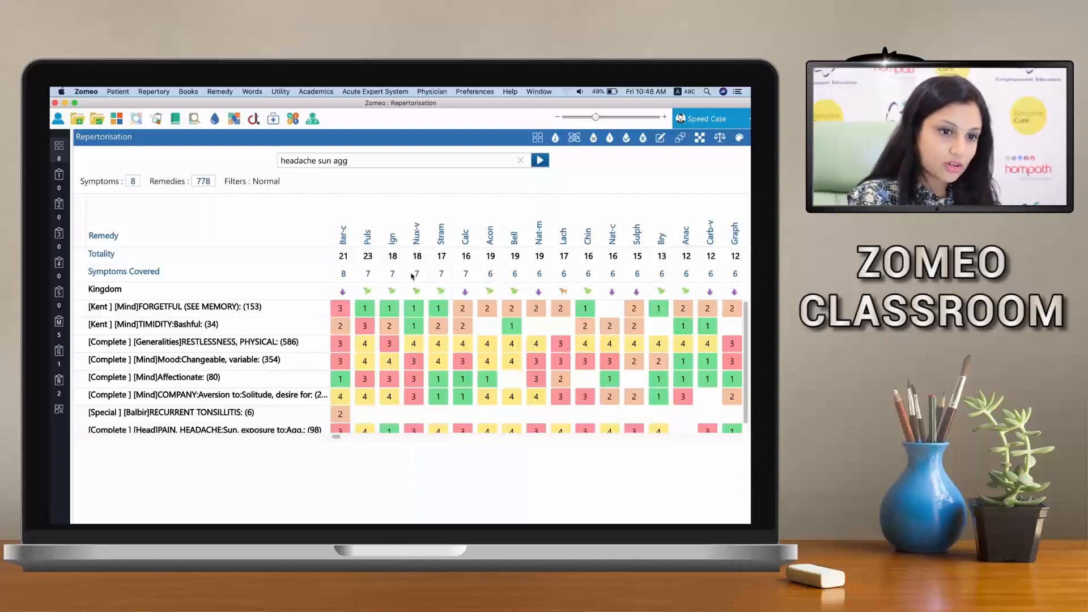
pyautogui.scroll(-1, 289, 330)
pyautogui.scroll(1, 287, 332)
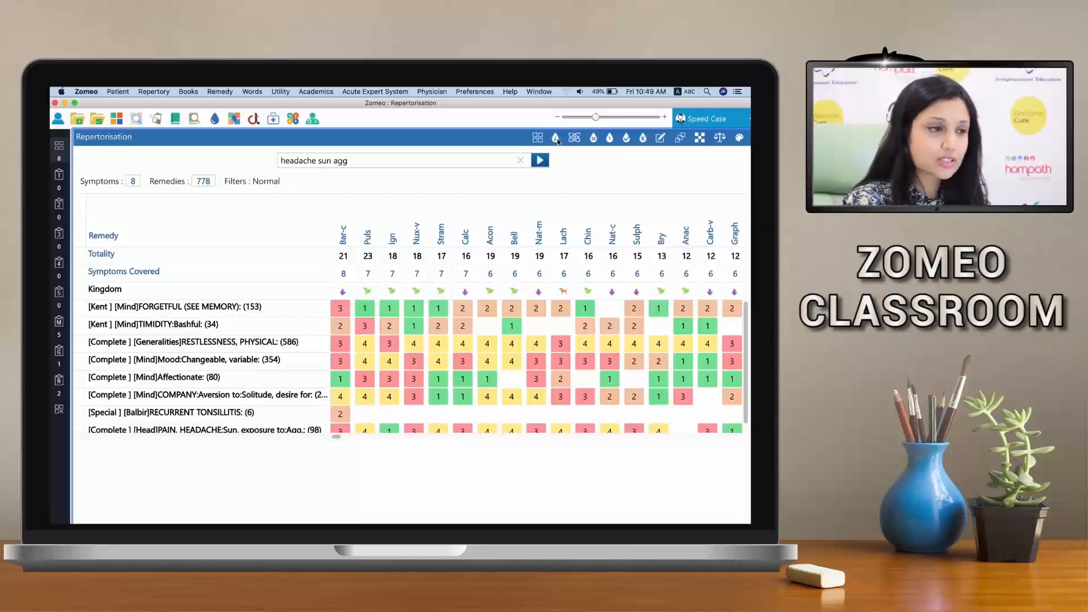
# In the remedy property filter, select the Chronic stage, Chilly thermal state and Tubercular miasm
pyautogui.click(556, 139)
pyautogui.click(307, 172)
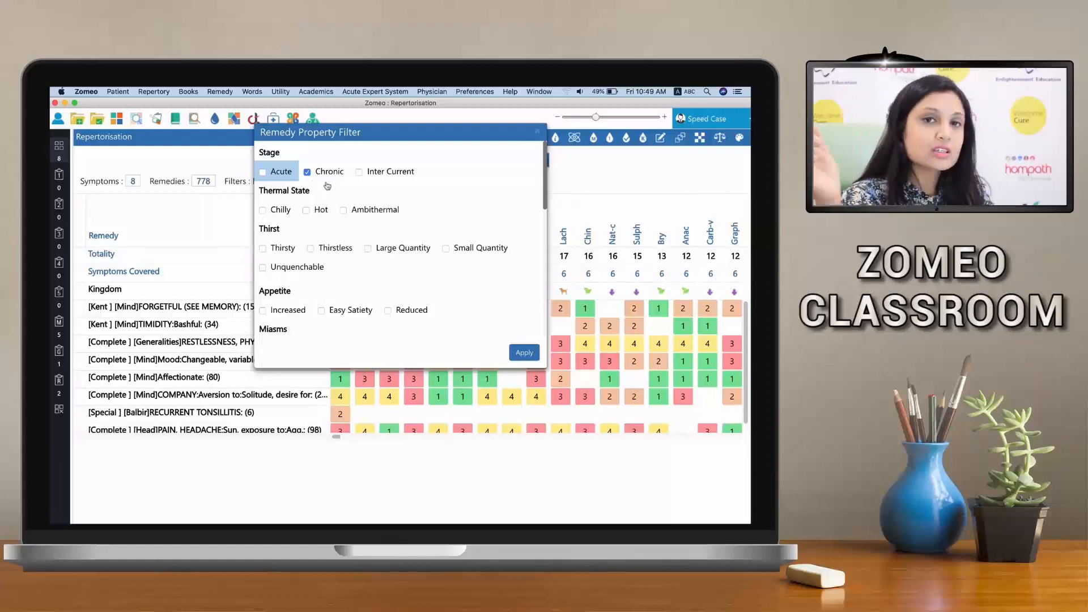
pyautogui.click(263, 212)
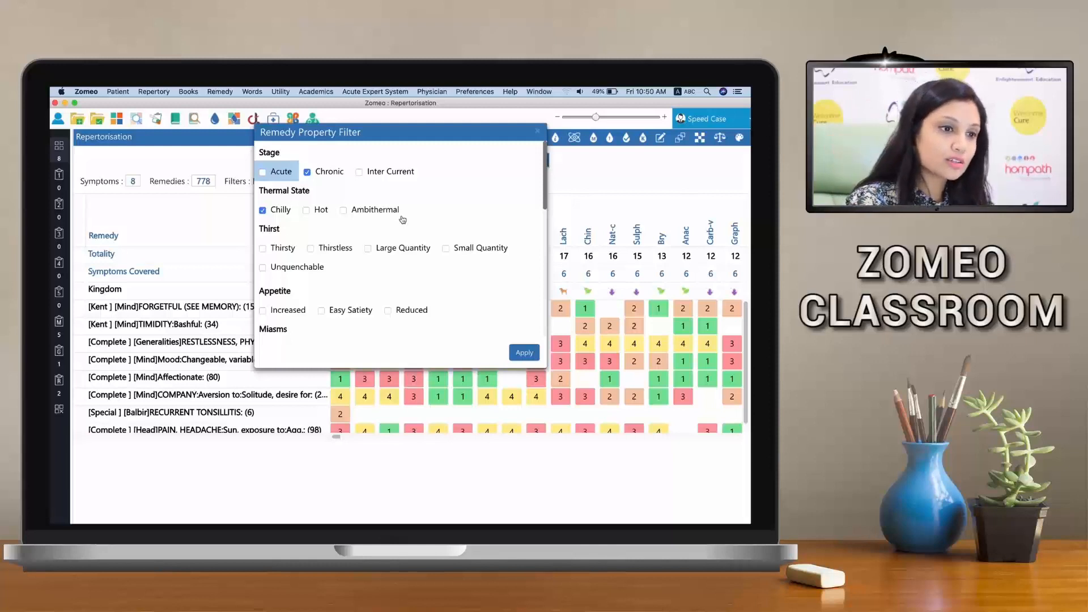
pyautogui.scroll(-5, 403, 219)
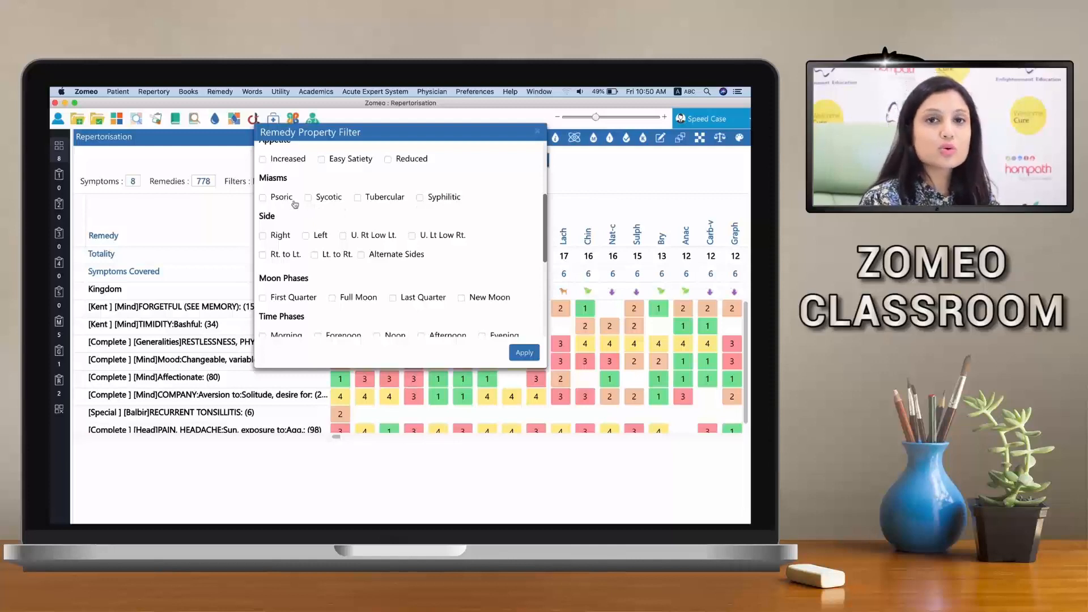
pyautogui.click(357, 199)
# Select Child under Sex in the remedy property filter, review the chosen properties and apply the filter
pyautogui.scroll(-2, 377, 206)
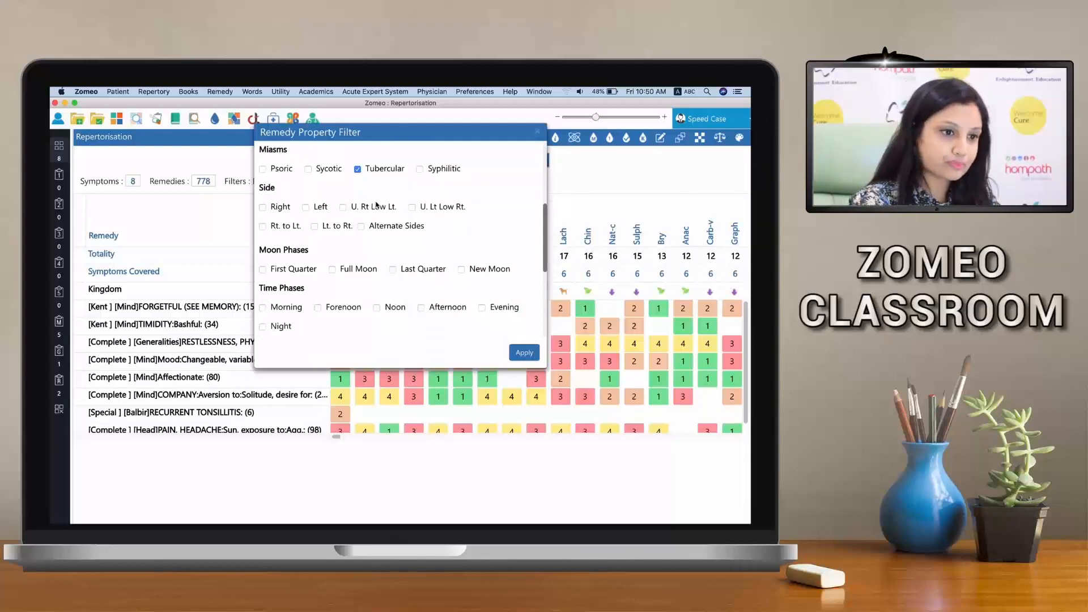
pyautogui.scroll(-5, 377, 205)
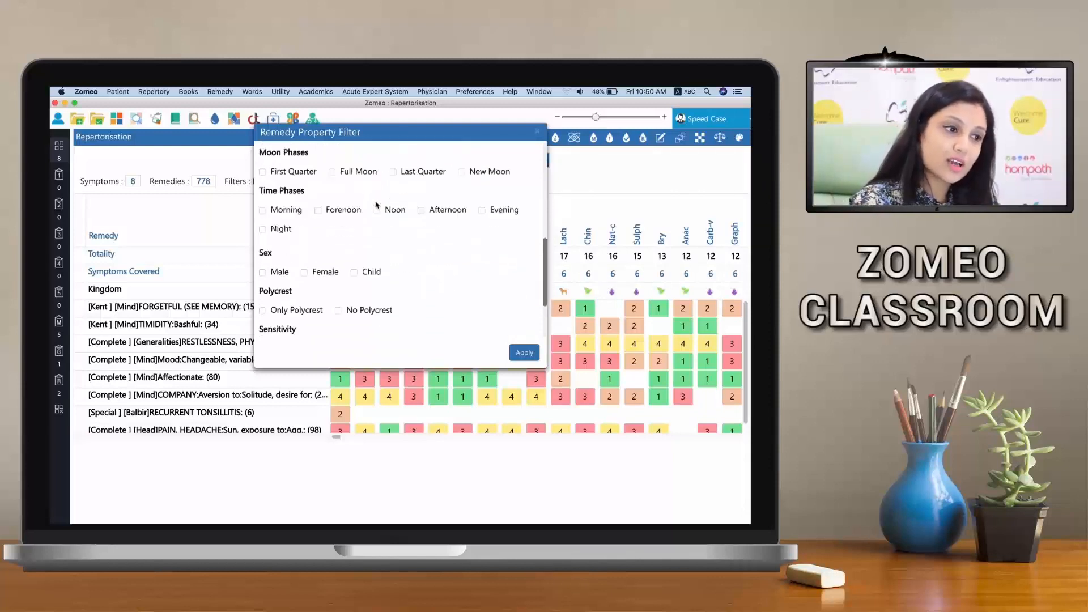
pyautogui.scroll(-1, 376, 206)
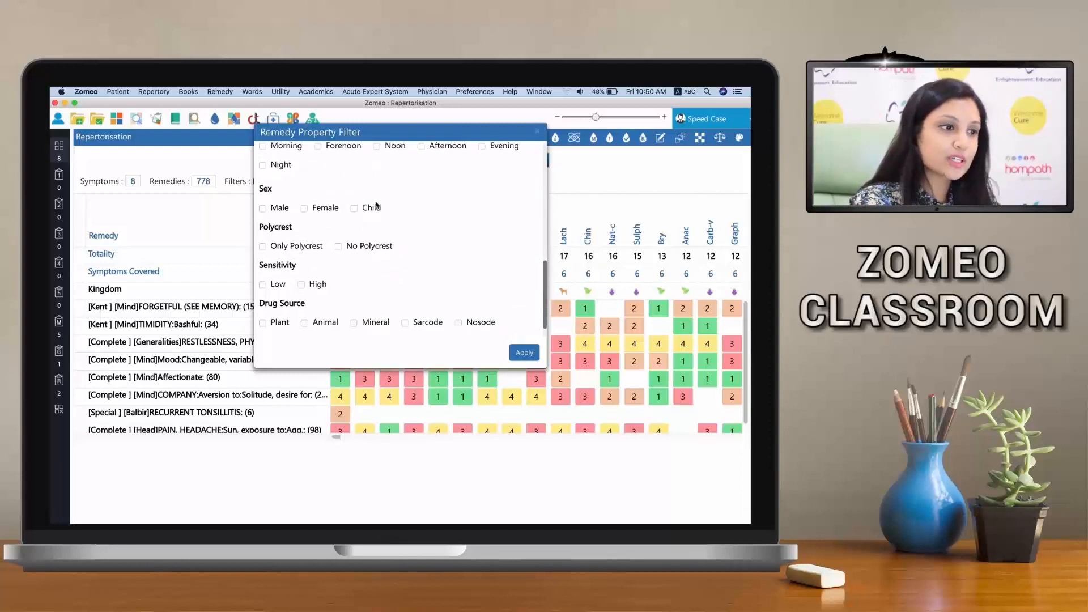
pyautogui.click(356, 208)
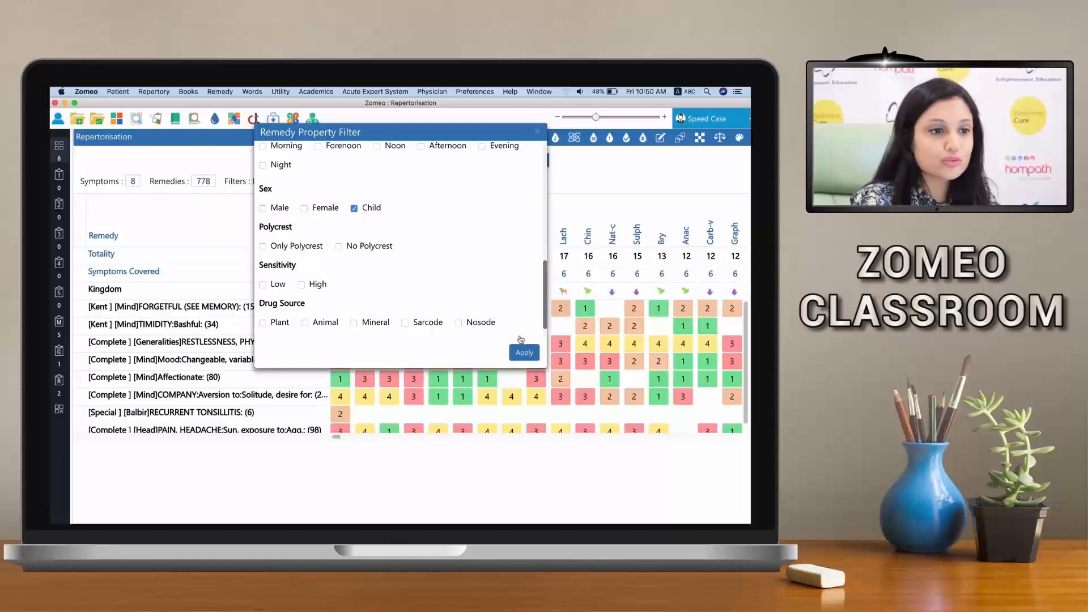
pyautogui.scroll(-1, 487, 295)
pyautogui.scroll(5, 487, 295)
pyautogui.scroll(5, 486, 295)
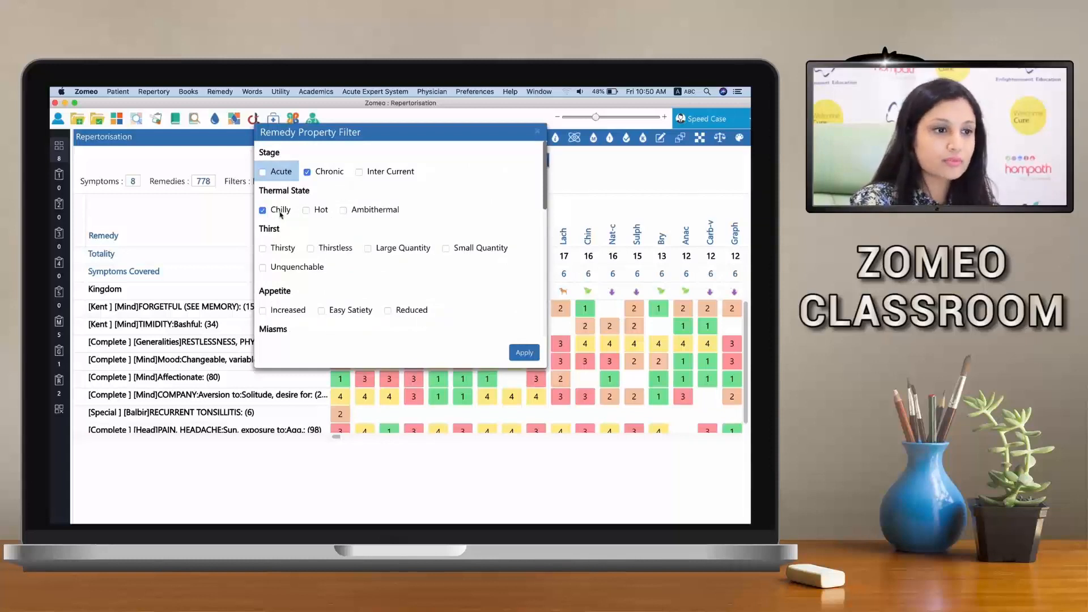
pyautogui.scroll(-3, 359, 239)
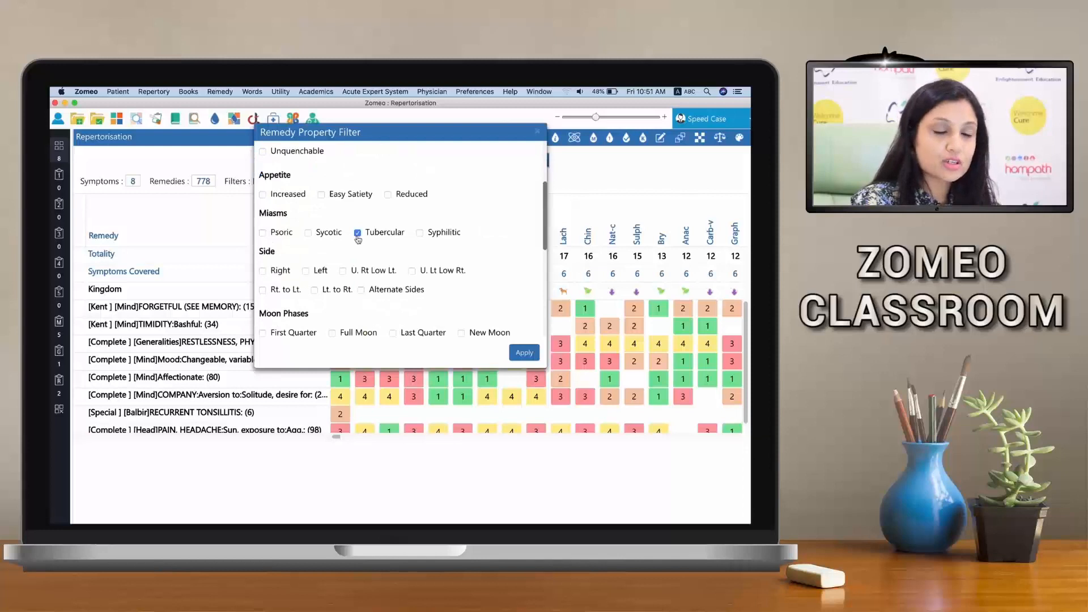
pyautogui.scroll(-5, 358, 239)
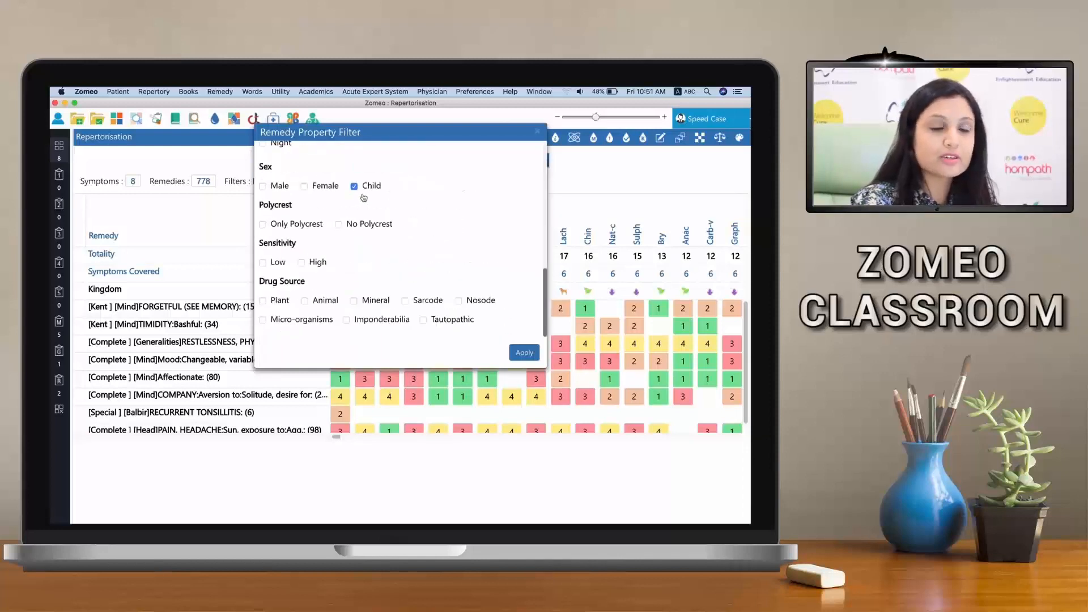
pyautogui.click(521, 348)
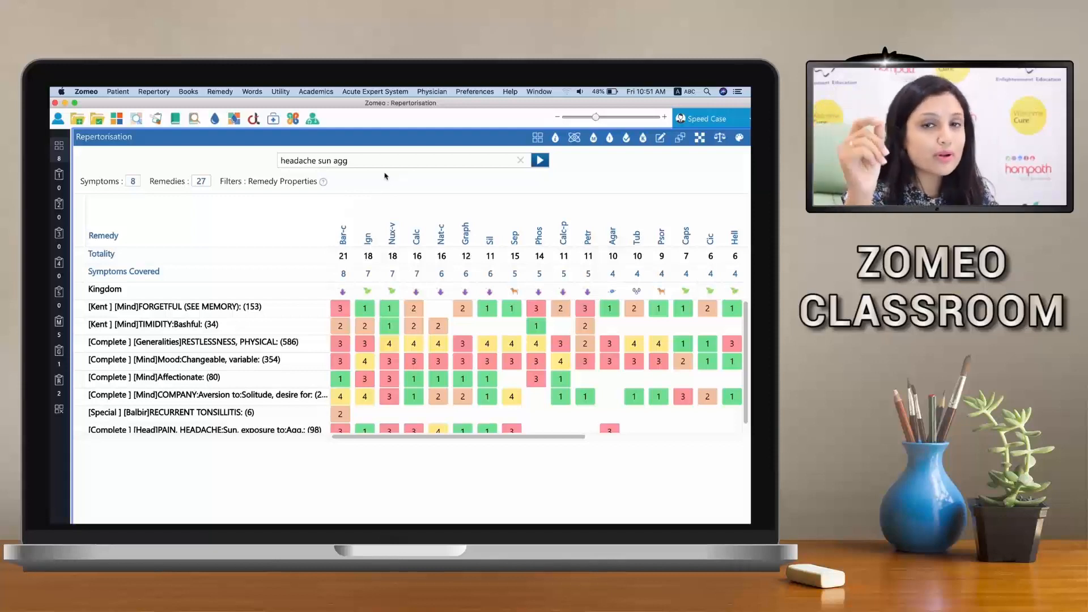
# Apply cross repertorisation using the FORGETFUL, TIMIDITY: Bashful and RECURRENT TONSILLITIS rubrics
pyautogui.click(700, 139)
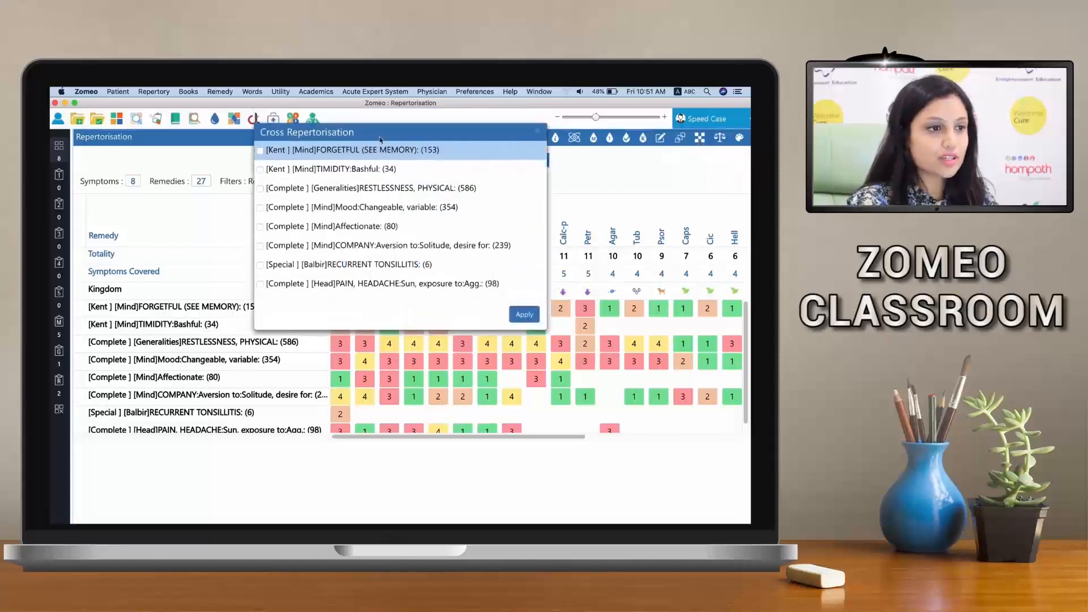
pyautogui.moveTo(405, 134); pyautogui.dragTo(405, 146)
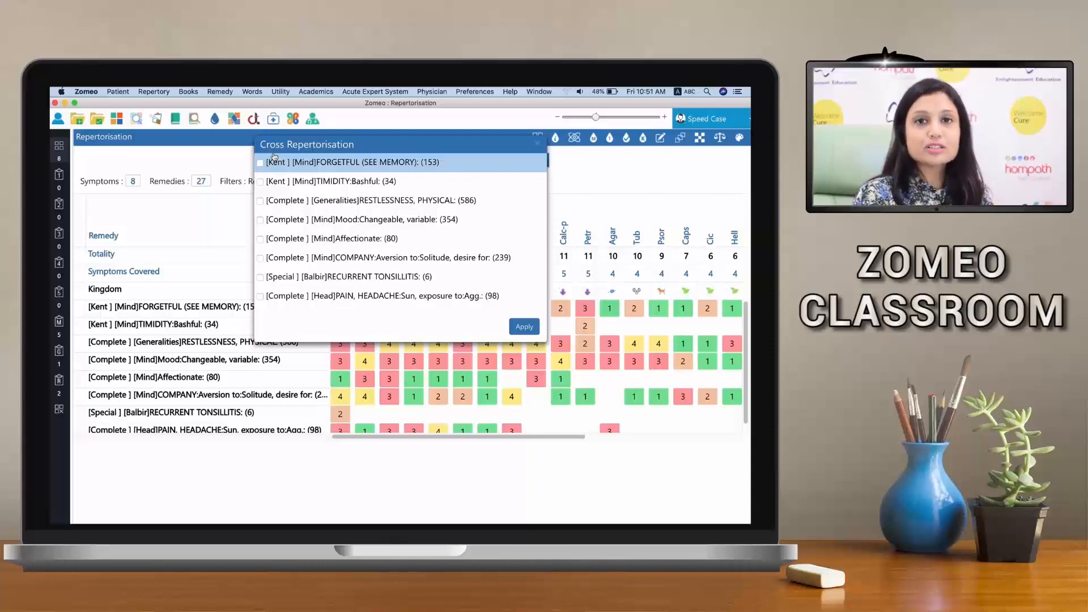
pyautogui.click(260, 163)
pyautogui.click(260, 182)
pyautogui.click(261, 277)
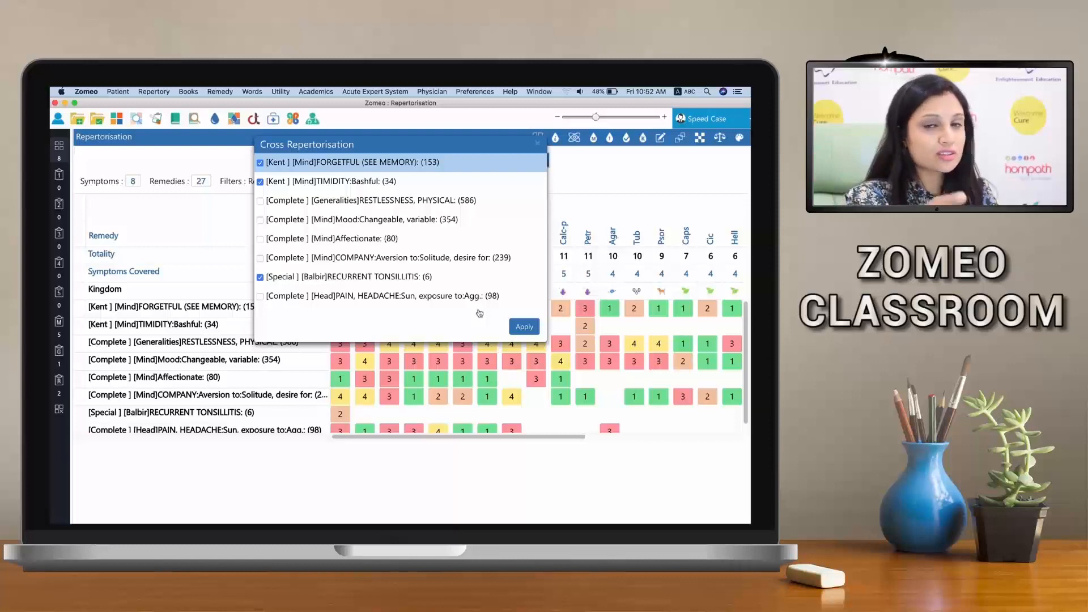
pyautogui.click(519, 325)
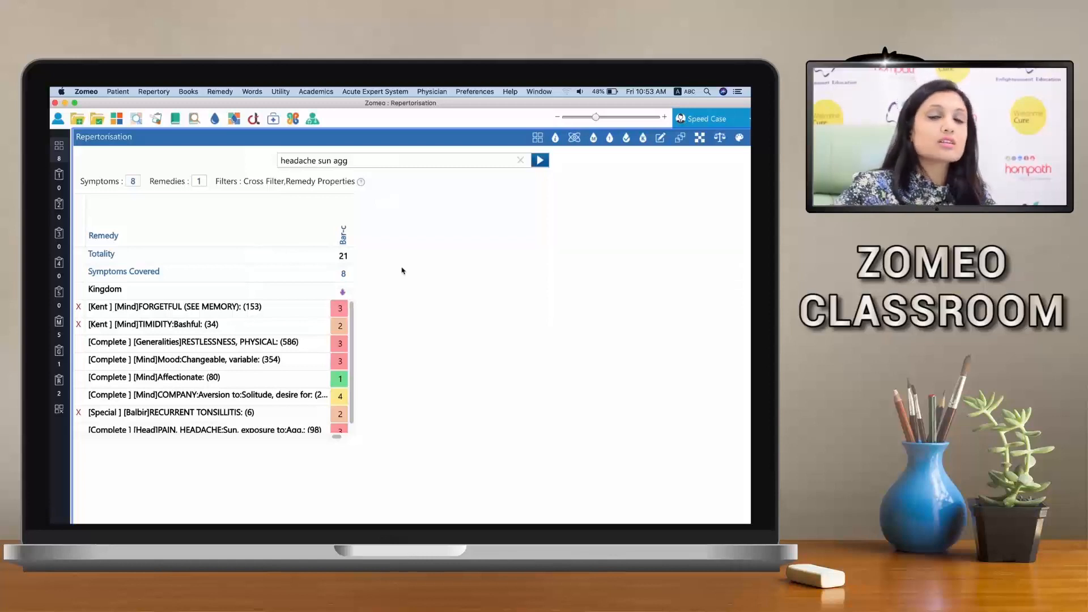
# Open the keynotes of Bar-c from the repertorisation chart and read through its A/F and modalities
pyautogui.rightClick(336, 235)
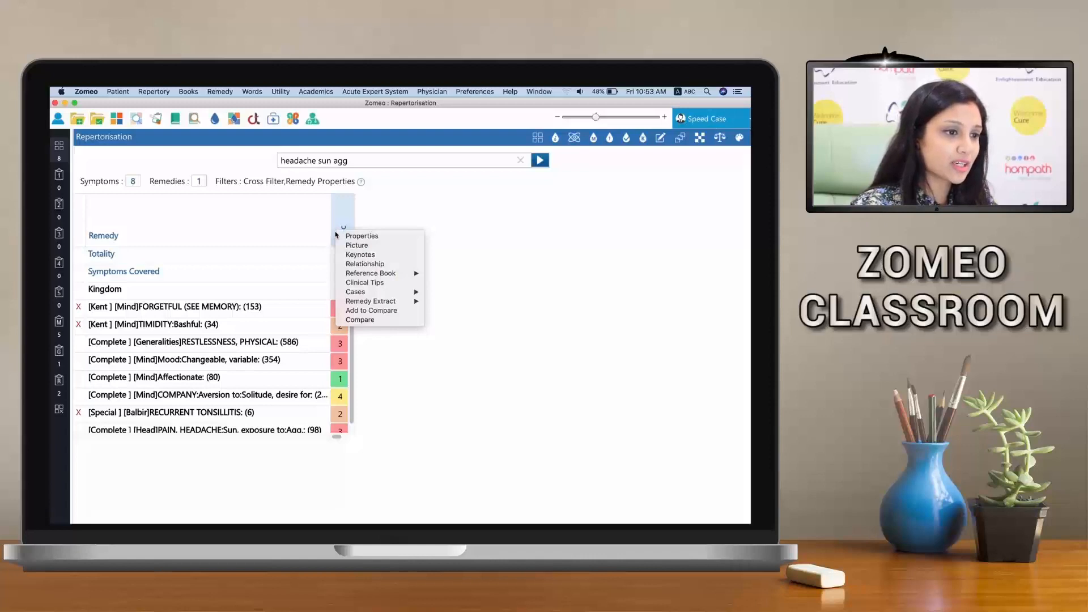
pyautogui.click(361, 255)
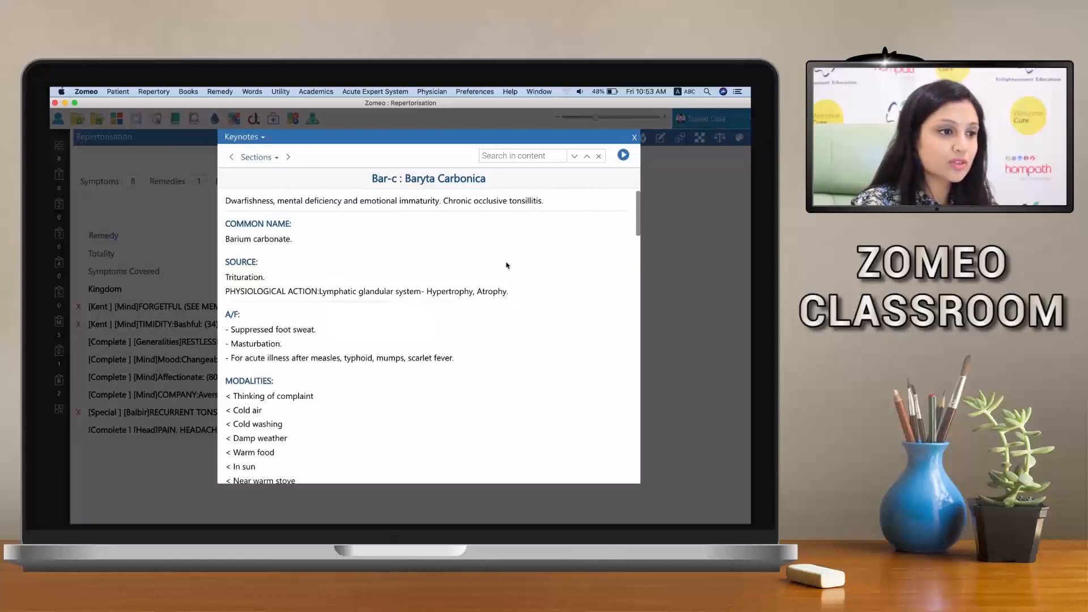
pyautogui.scroll(-2, 507, 266)
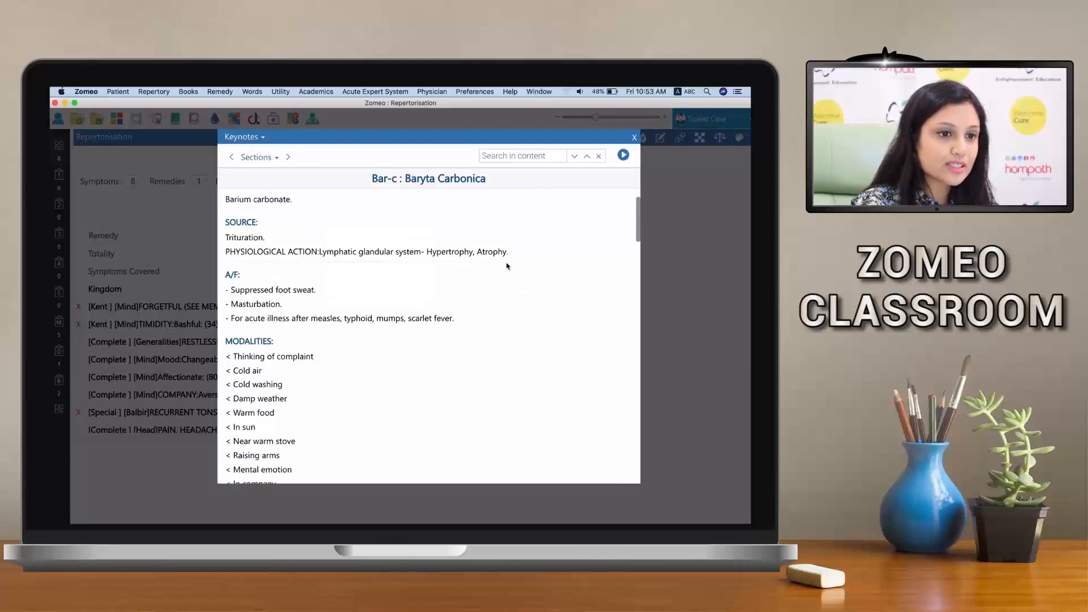
pyautogui.scroll(-1, 507, 266)
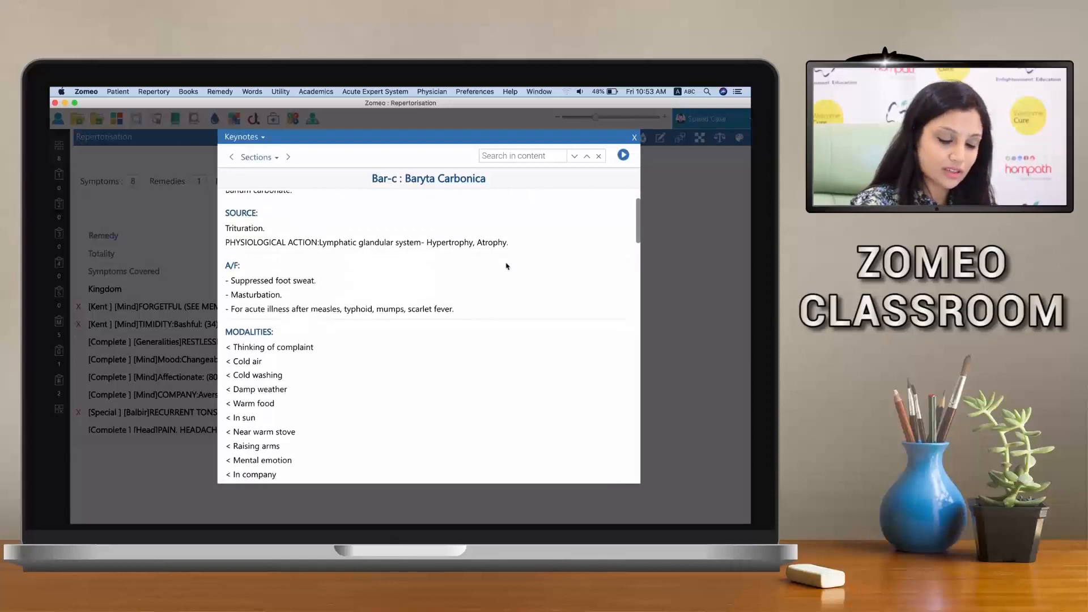
pyautogui.scroll(-2, 507, 266)
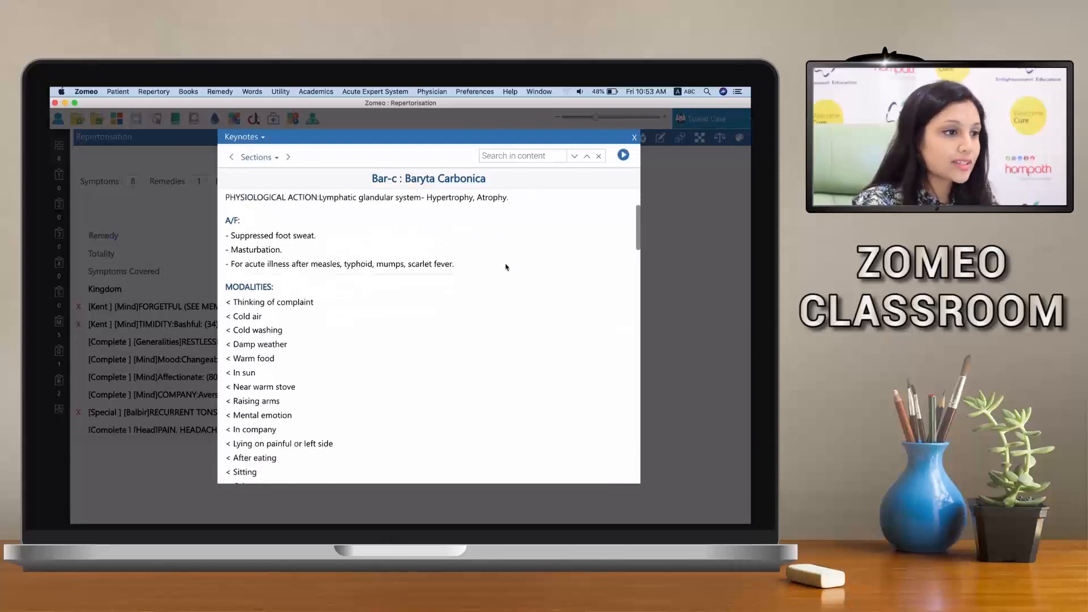
# Read the Mind and Confirmatory Symptoms sections of the Bar-c keynotes and close them
pyautogui.click(263, 160)
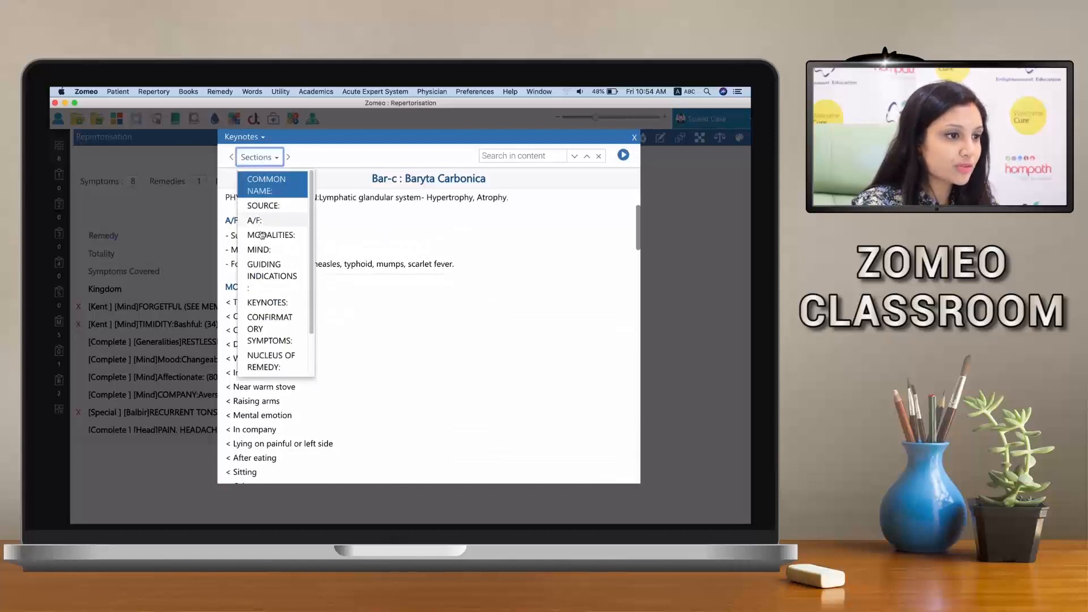
pyautogui.click(263, 250)
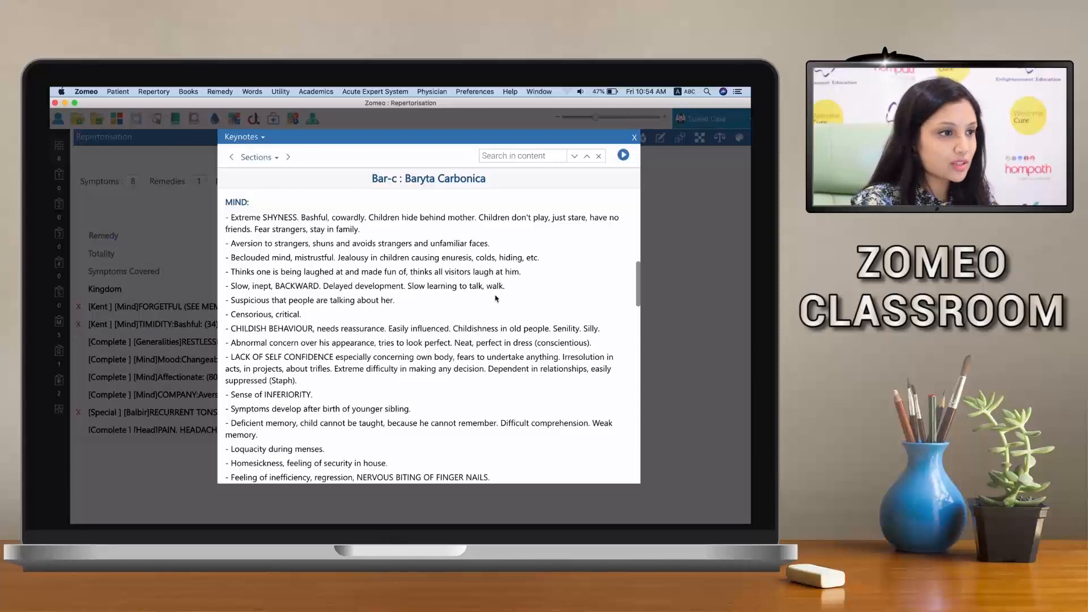
pyautogui.click(256, 157)
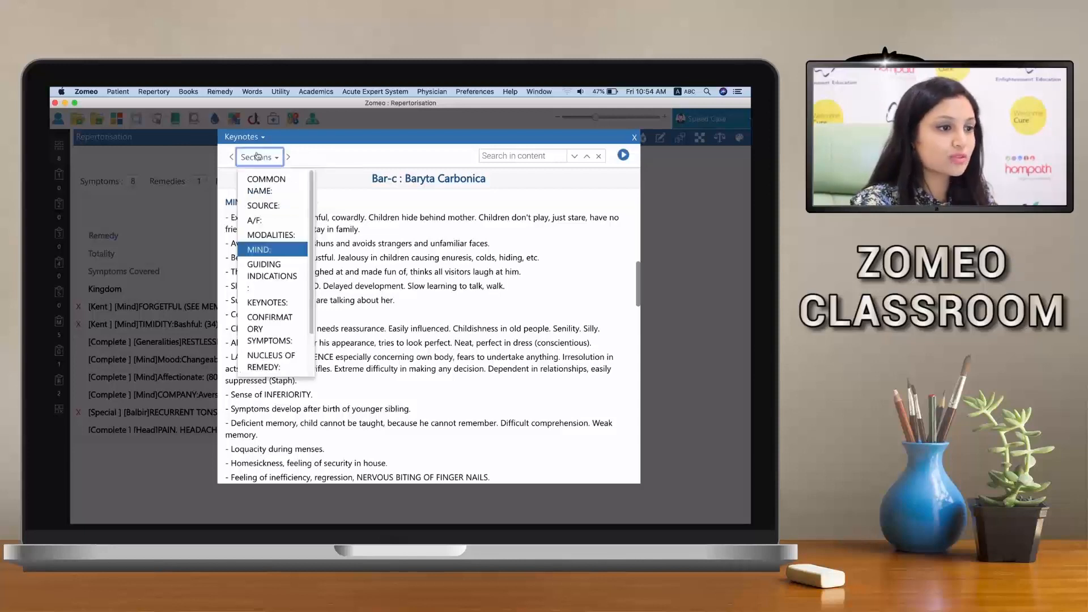
pyautogui.click(257, 329)
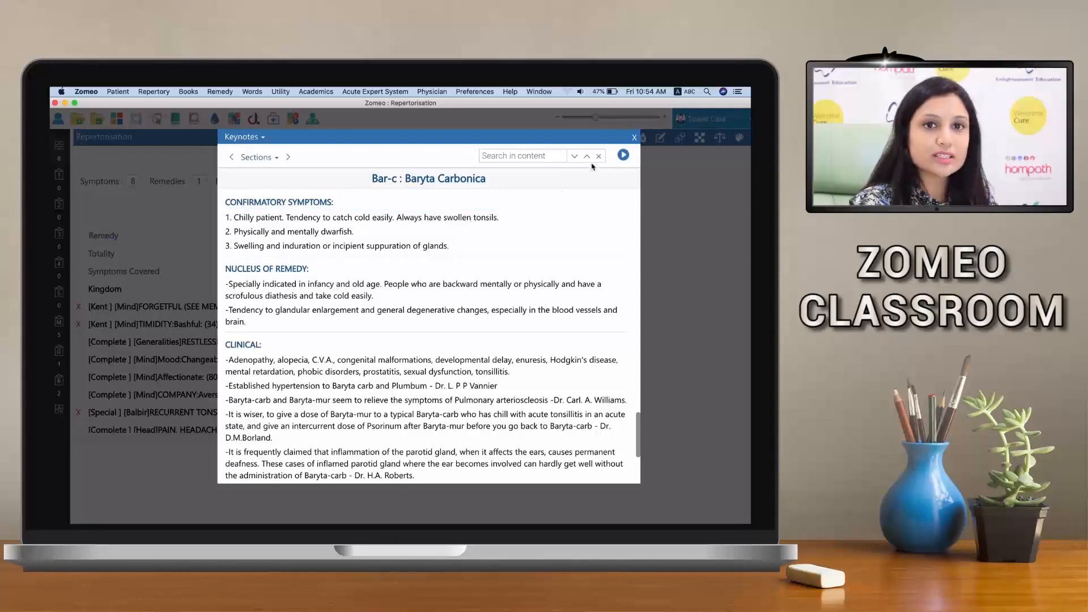
pyautogui.click(634, 137)
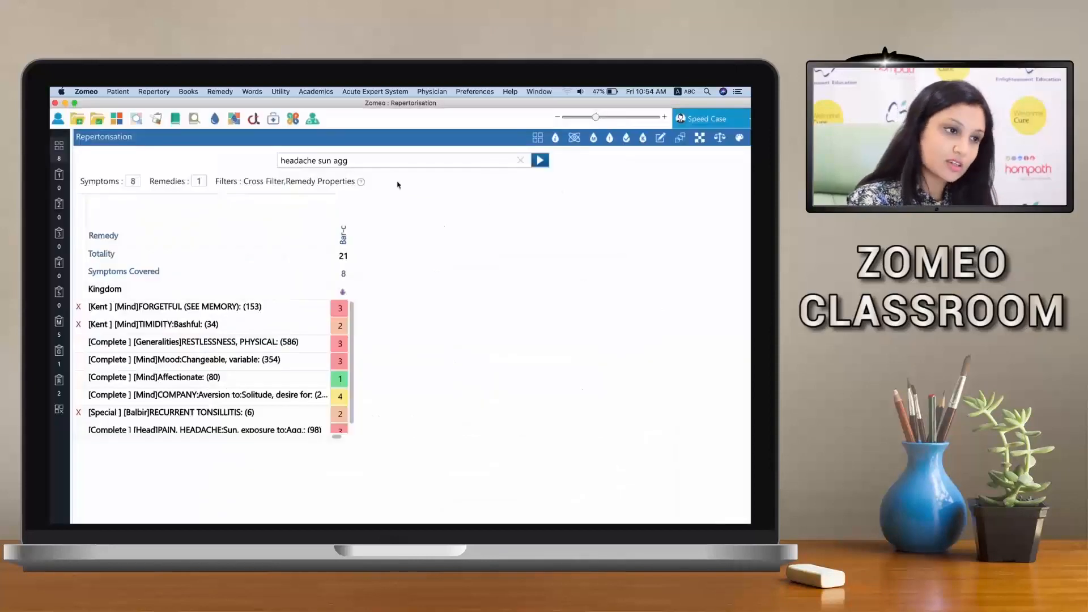
# Read Bar-c in Concise Materia Medica Of Hom. Remedies By S.R. Phatak and check the remedy's properties
pyautogui.rightClick(349, 220)
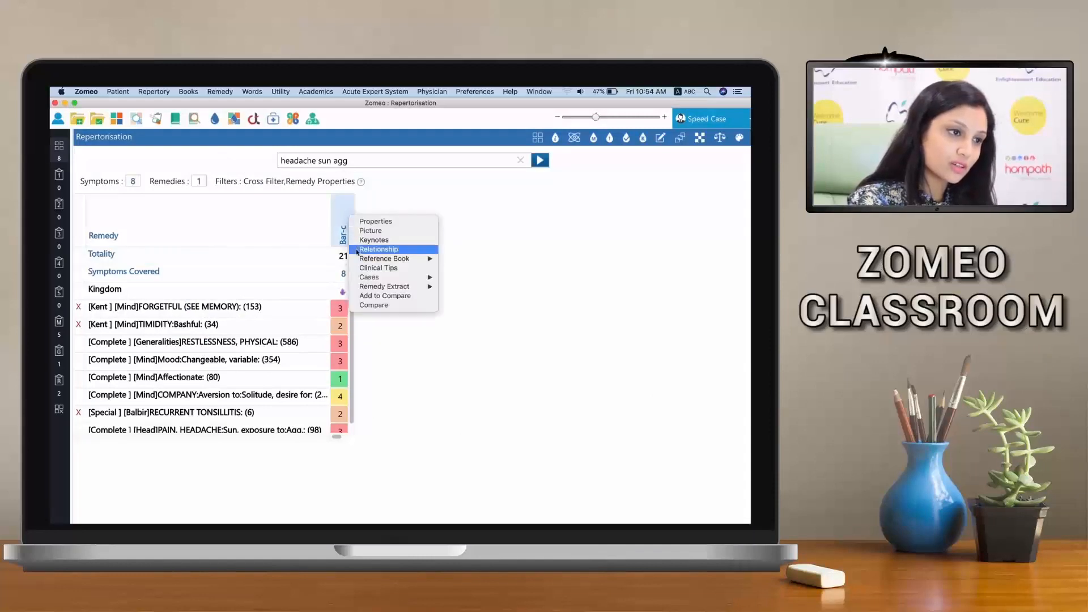
pyautogui.moveTo(359, 260)
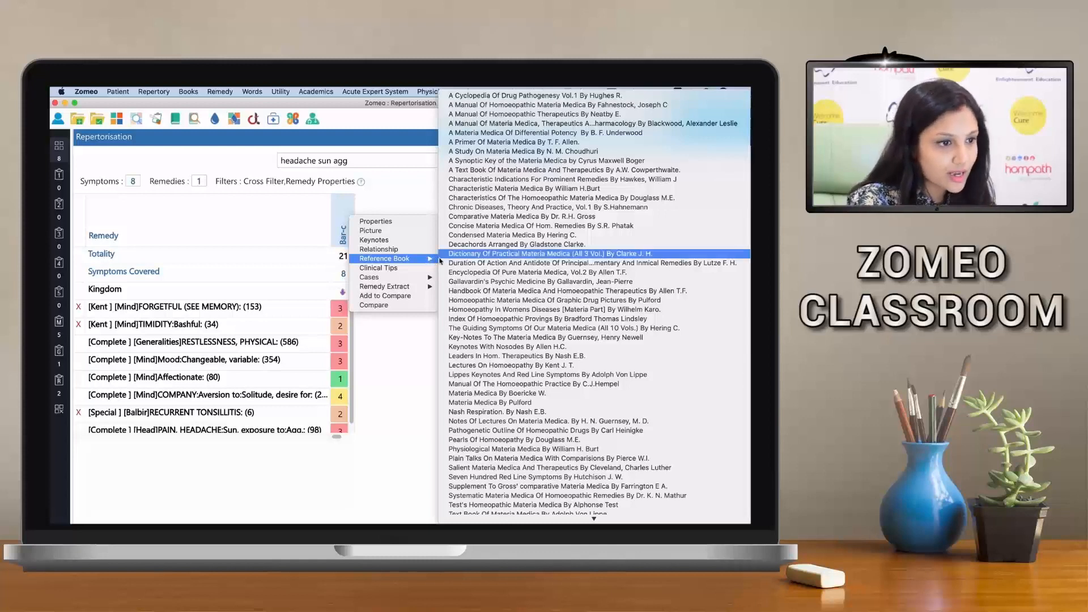
pyautogui.click(449, 228)
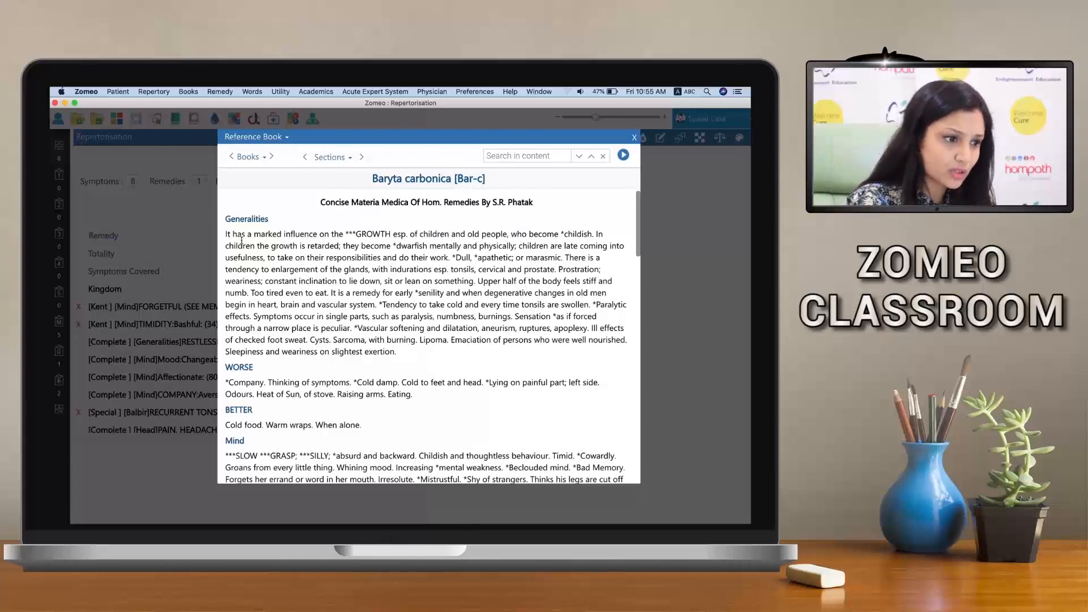
pyautogui.scroll(-4, 271, 293)
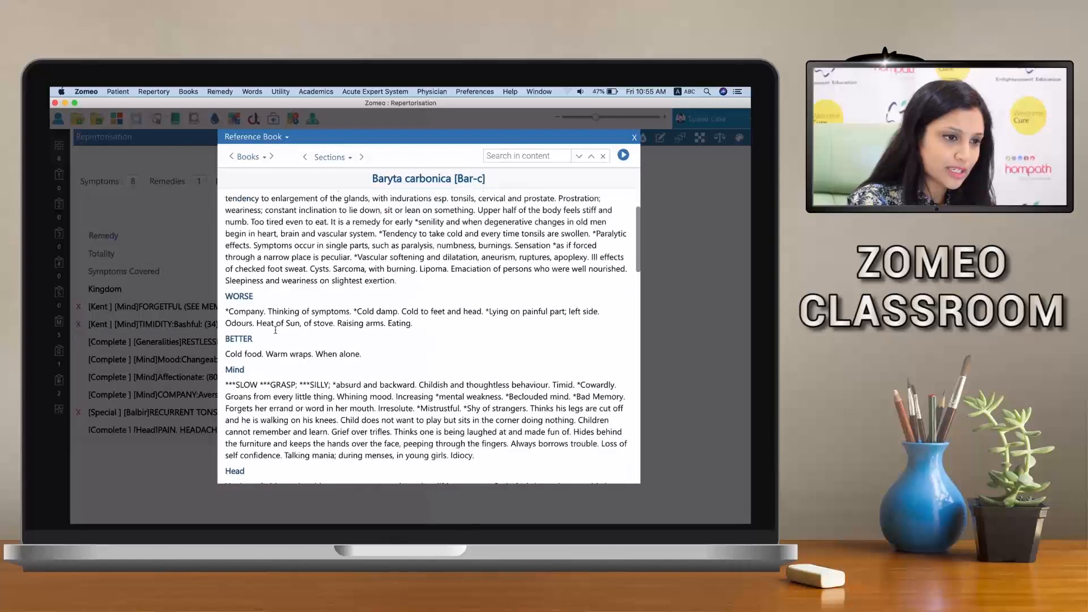
pyautogui.scroll(-3, 277, 338)
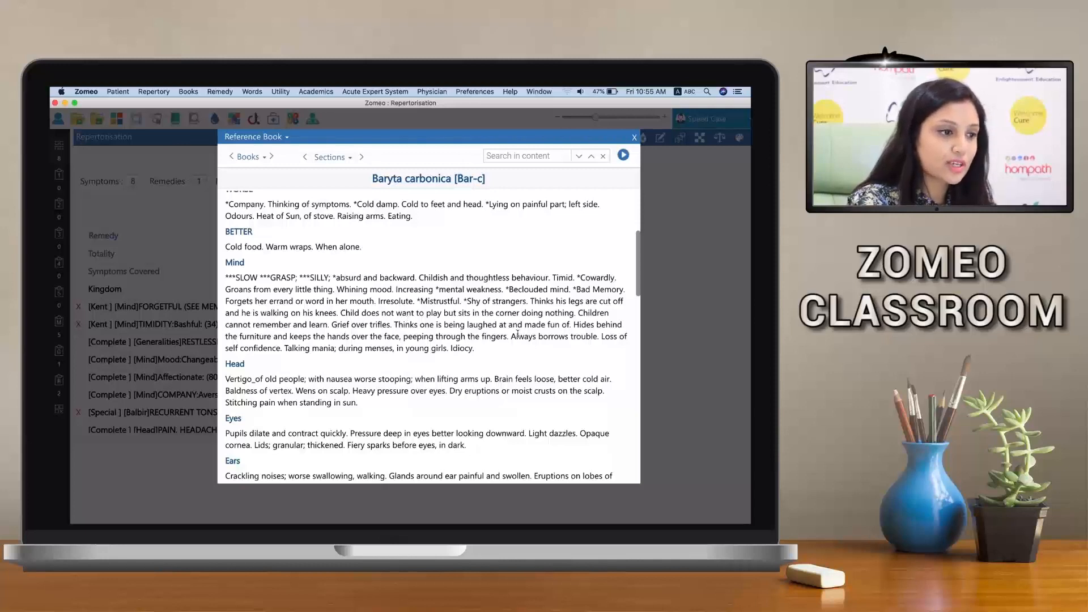
pyautogui.scroll(-3, 386, 365)
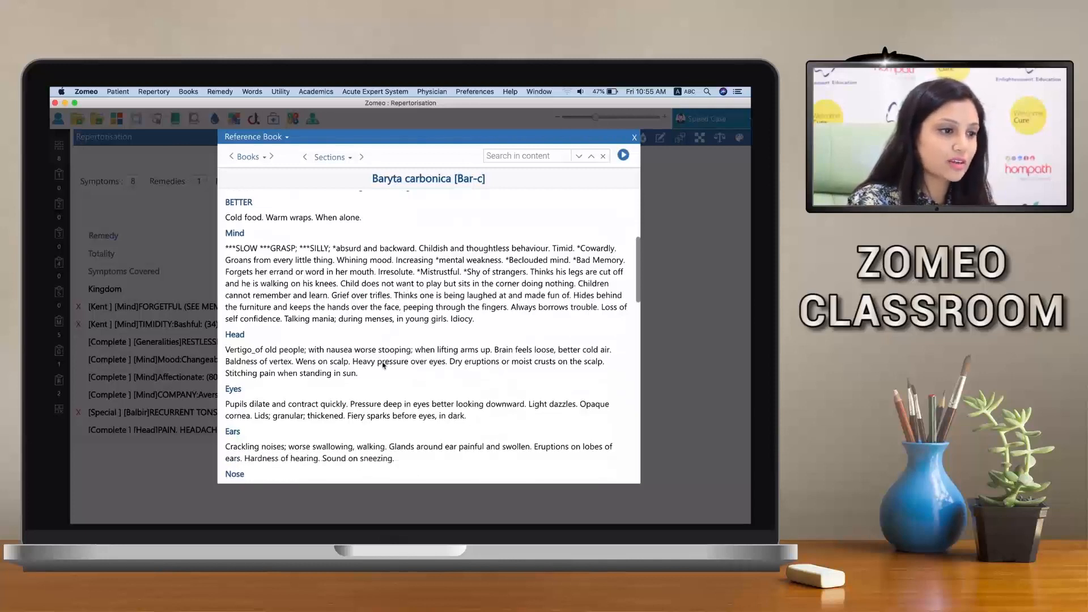
pyautogui.scroll(-8, 239, 366)
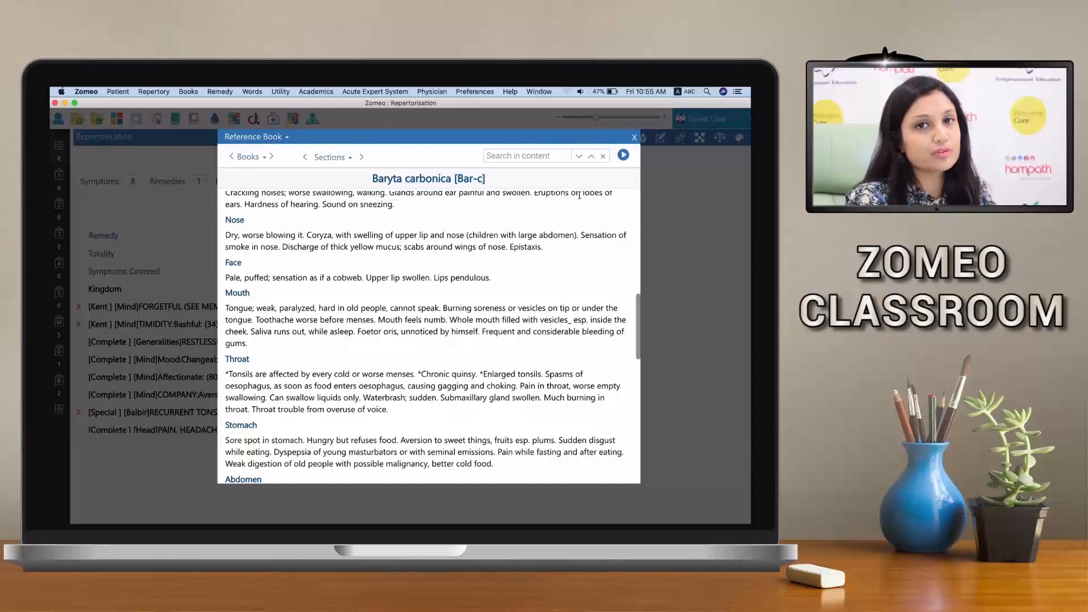
pyautogui.click(635, 138)
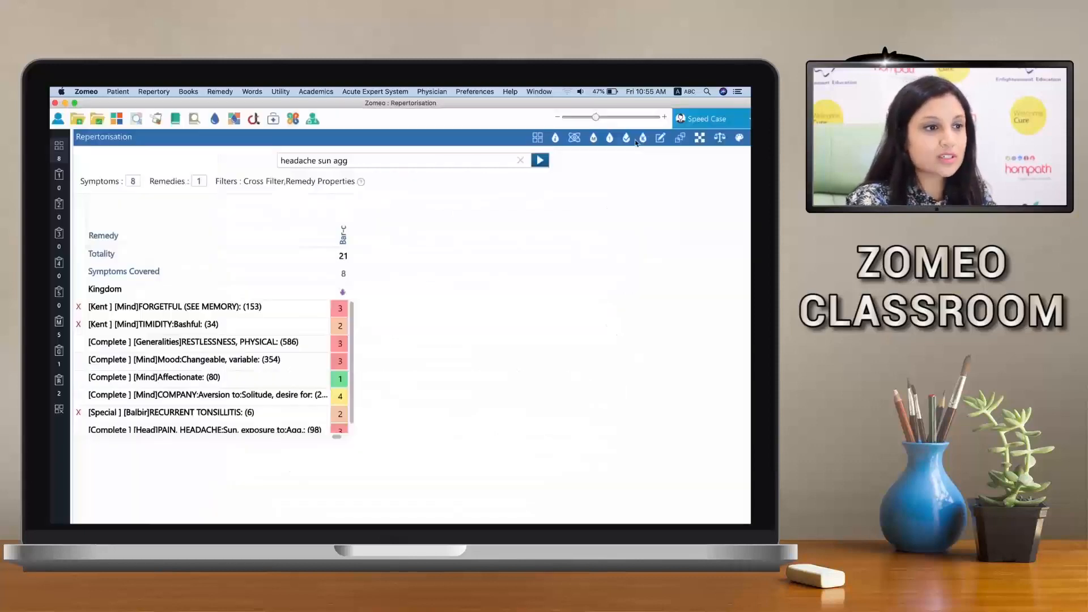
pyautogui.click(342, 237)
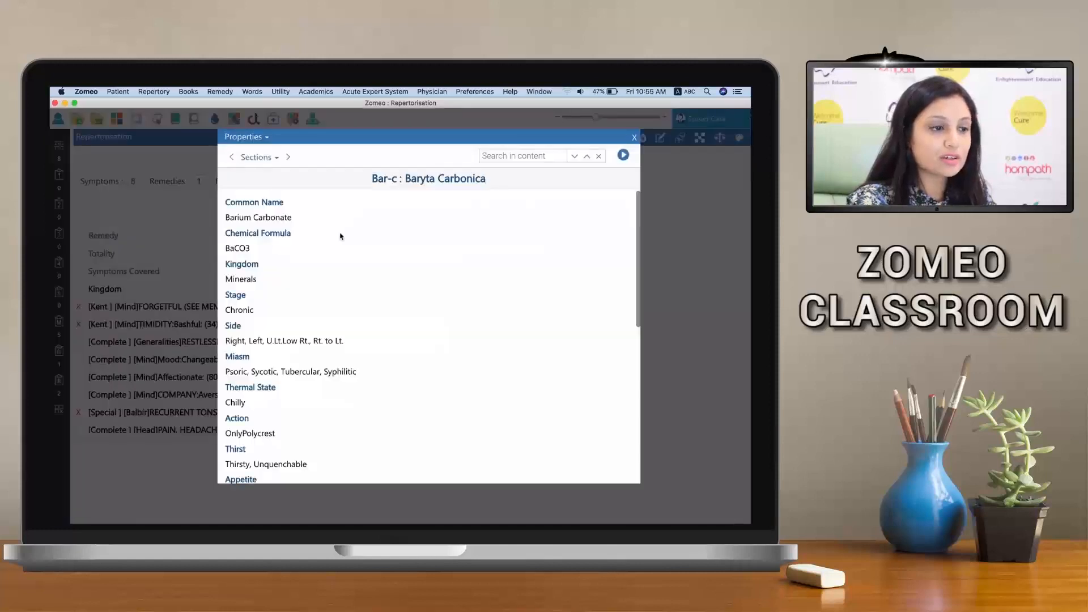
pyautogui.click(635, 138)
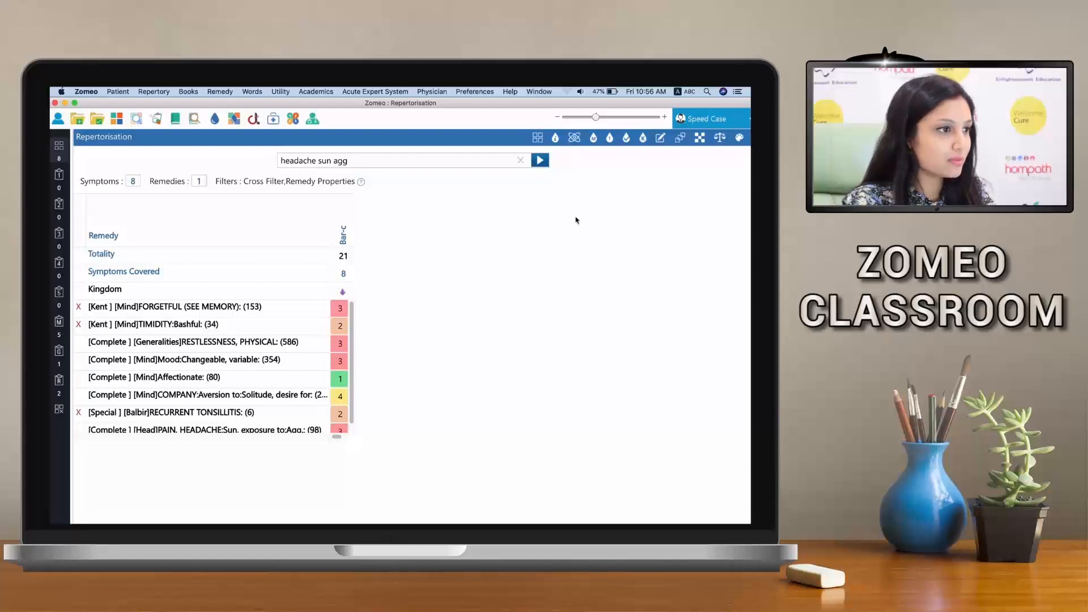
# Start a new case by creating a patient, entering the patient's initials as first name, and save the record
pyautogui.click(74, 122)
pyautogui.click(348, 335)
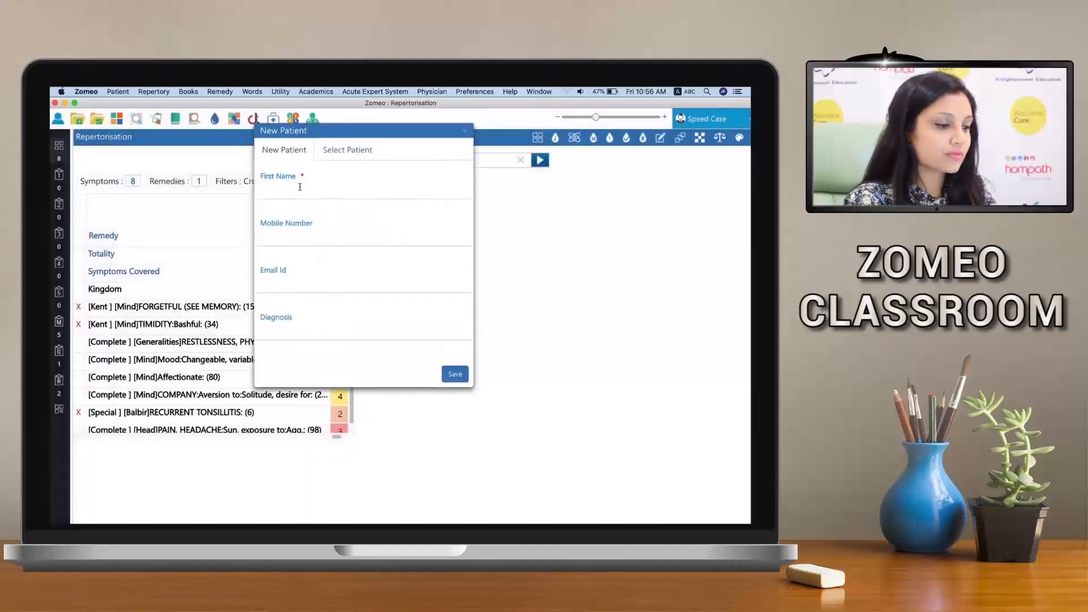
pyautogui.write('A.K')
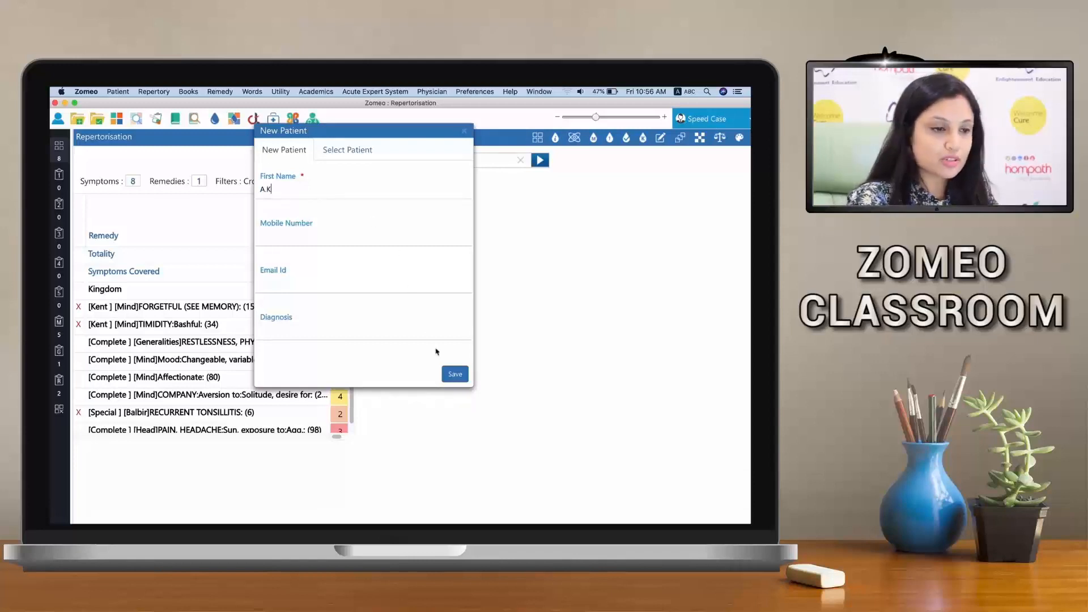
pyautogui.click(448, 372)
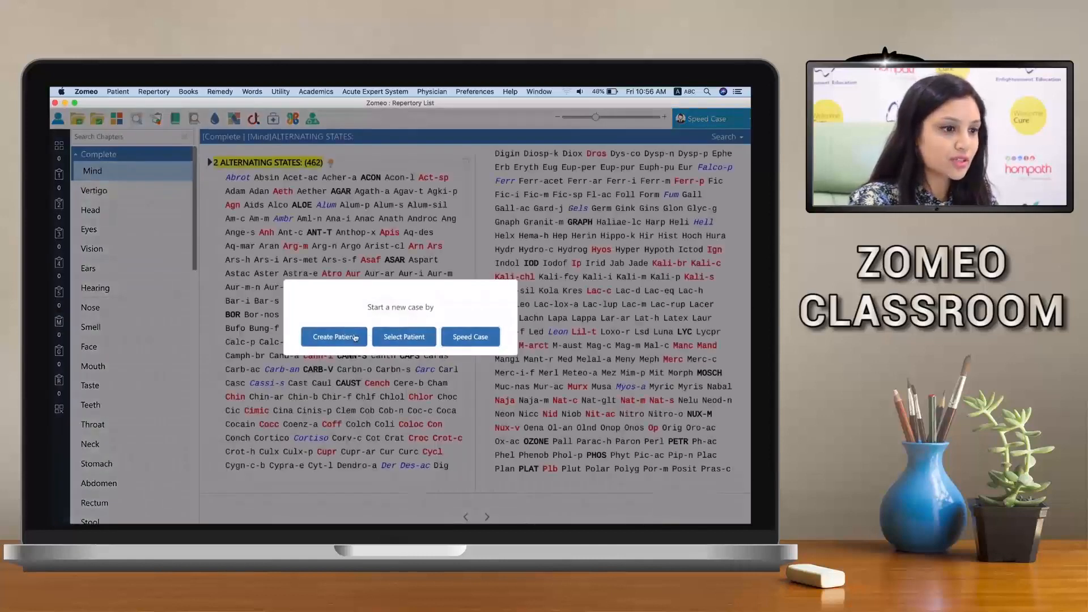
# Select the last patient record in the existing patient list for the new case and confirm the selection
pyautogui.click(389, 340)
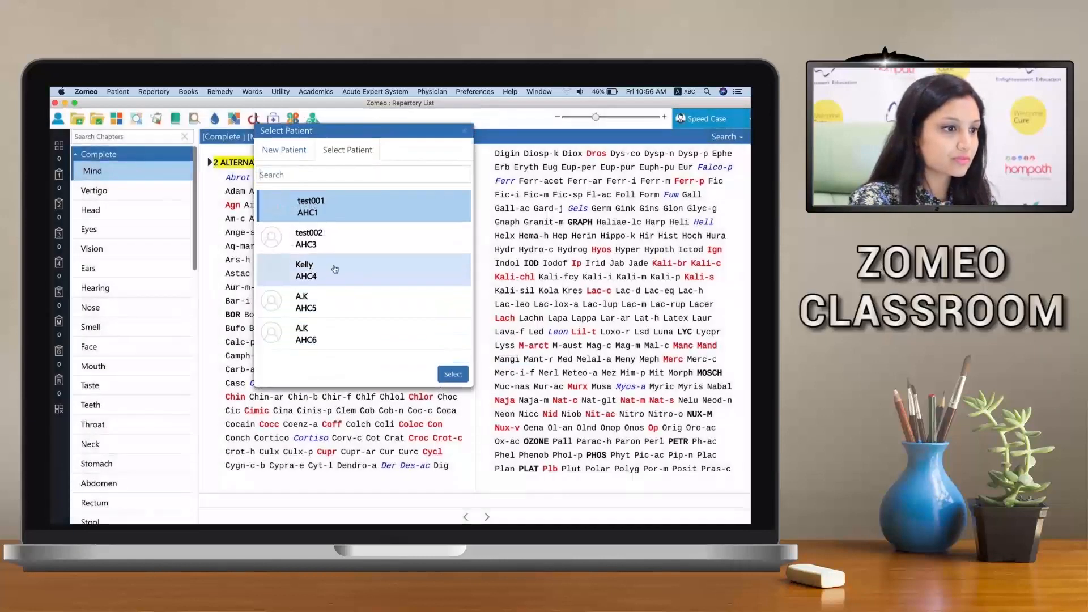
pyautogui.click(338, 332)
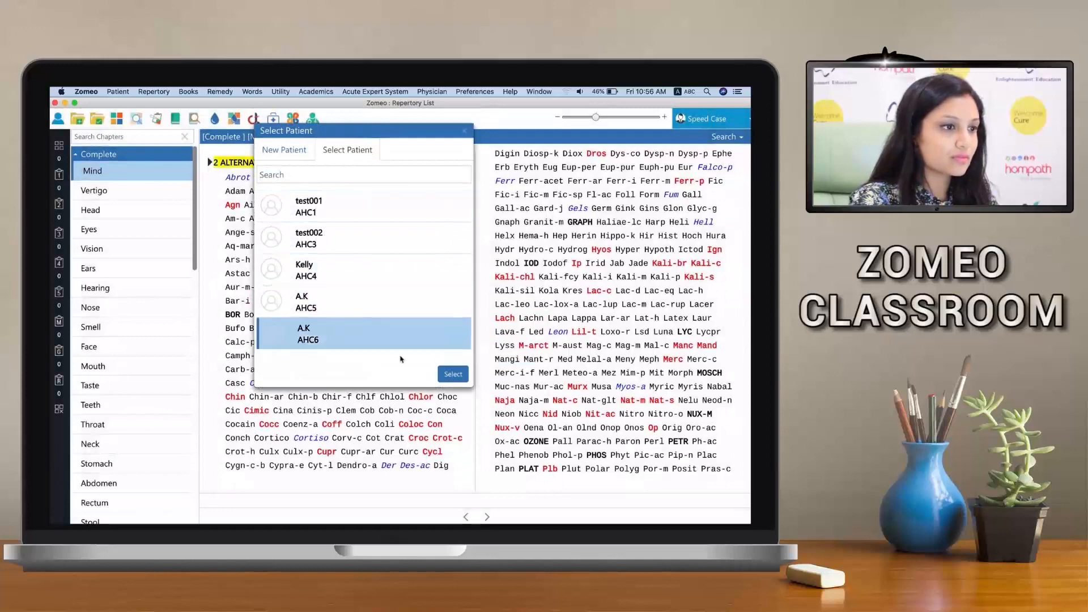
pyautogui.click(452, 374)
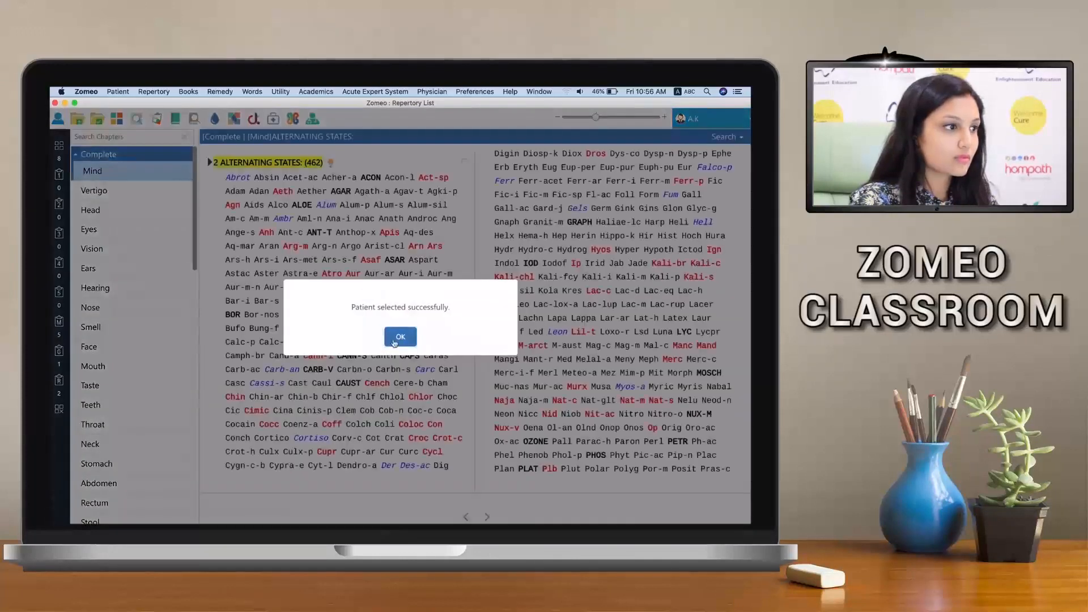
pyautogui.click(395, 342)
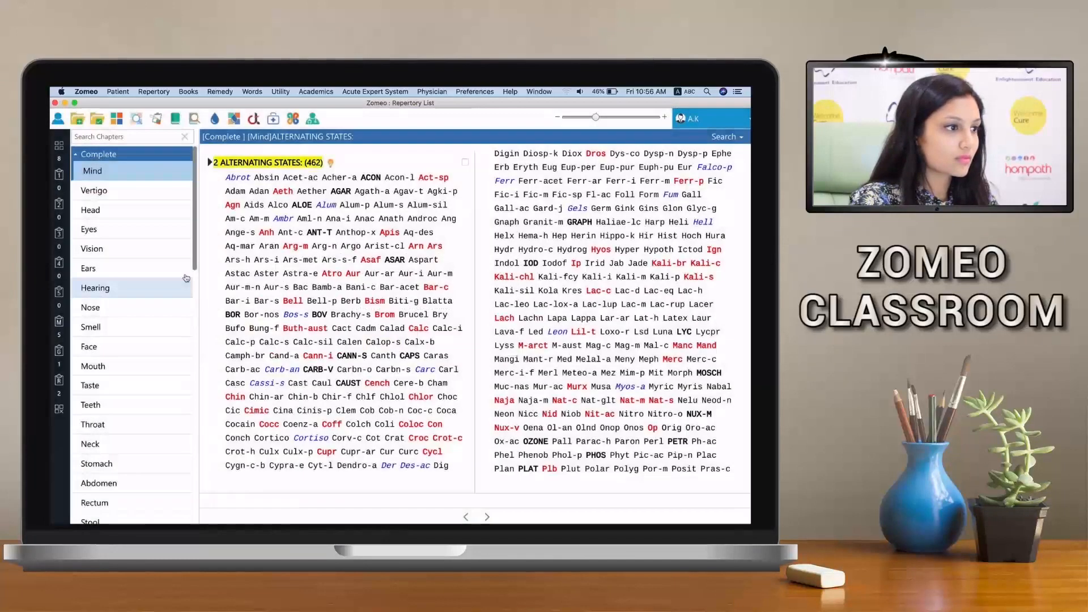
# Start a prescription for Bar-c from the repertorisation chart and enter "forgetfulness, tonsillitis" as the complaint
pyautogui.click(59, 149)
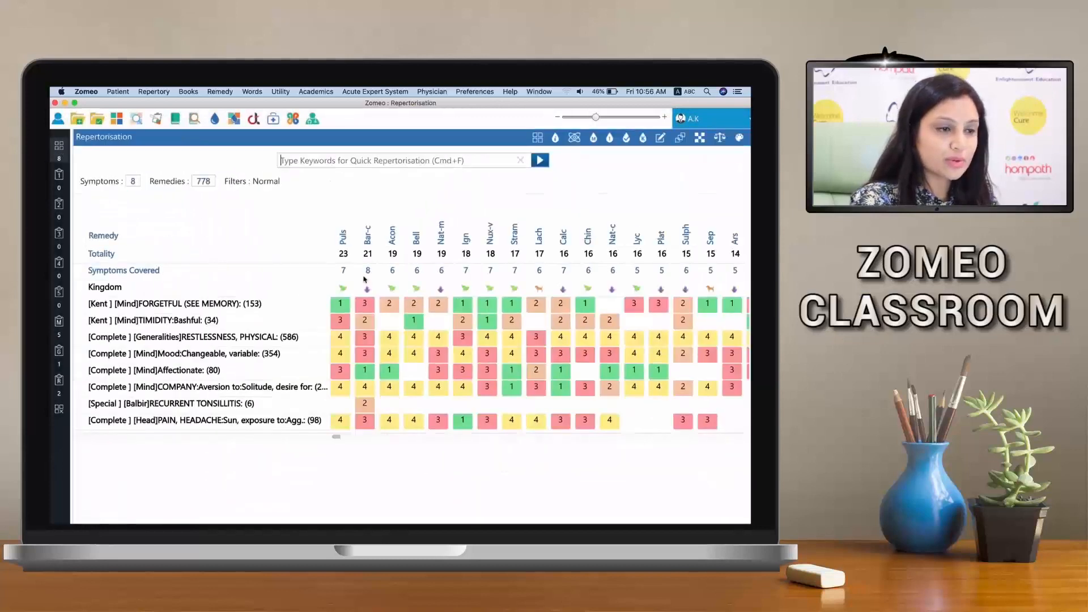
pyautogui.rightClick(365, 238)
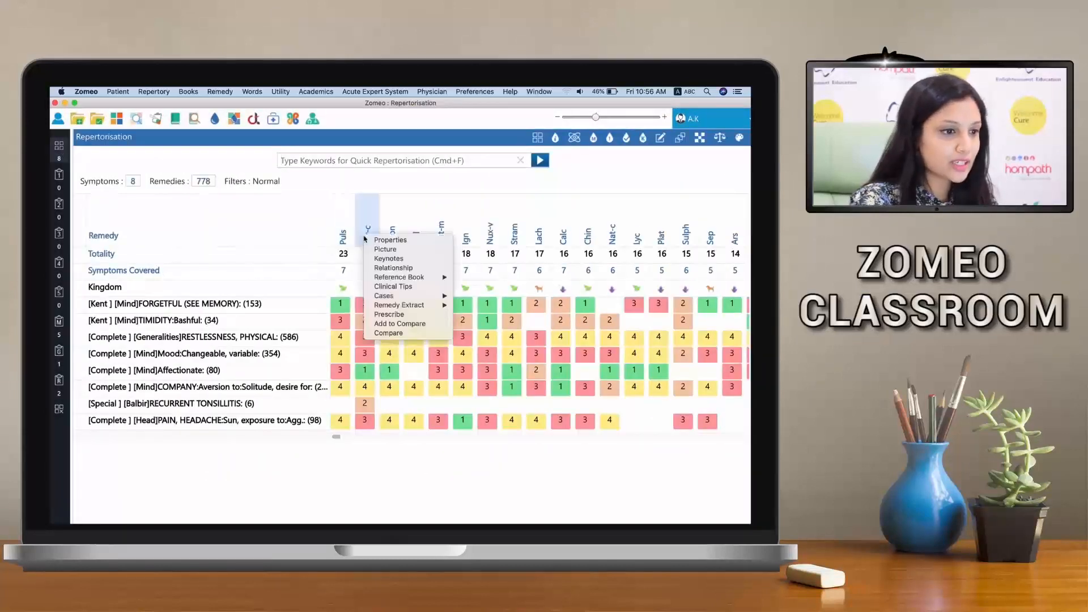
pyautogui.click(387, 315)
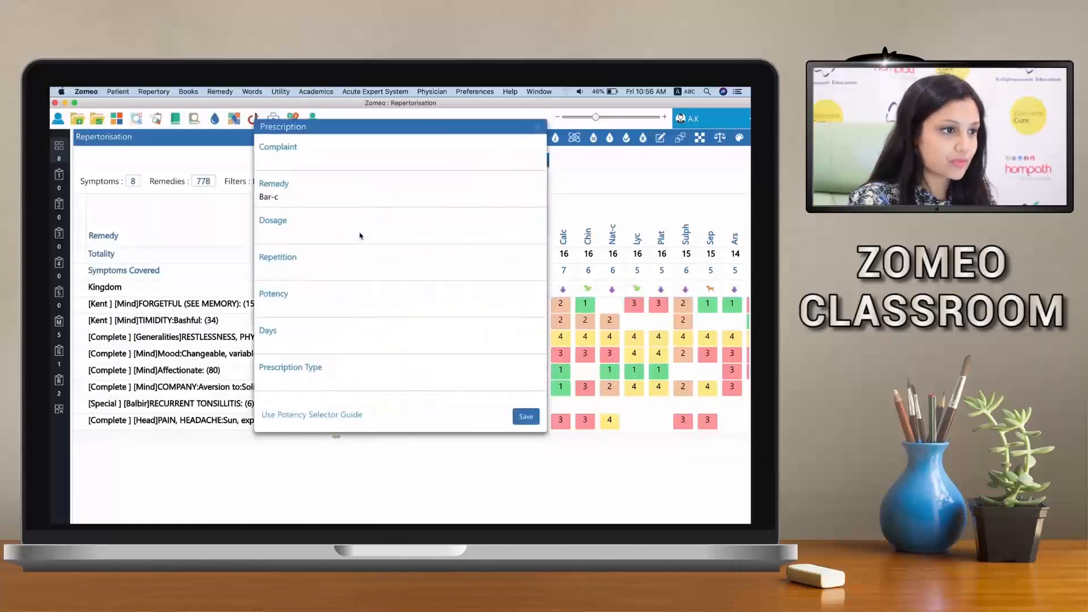
pyautogui.click(329, 169)
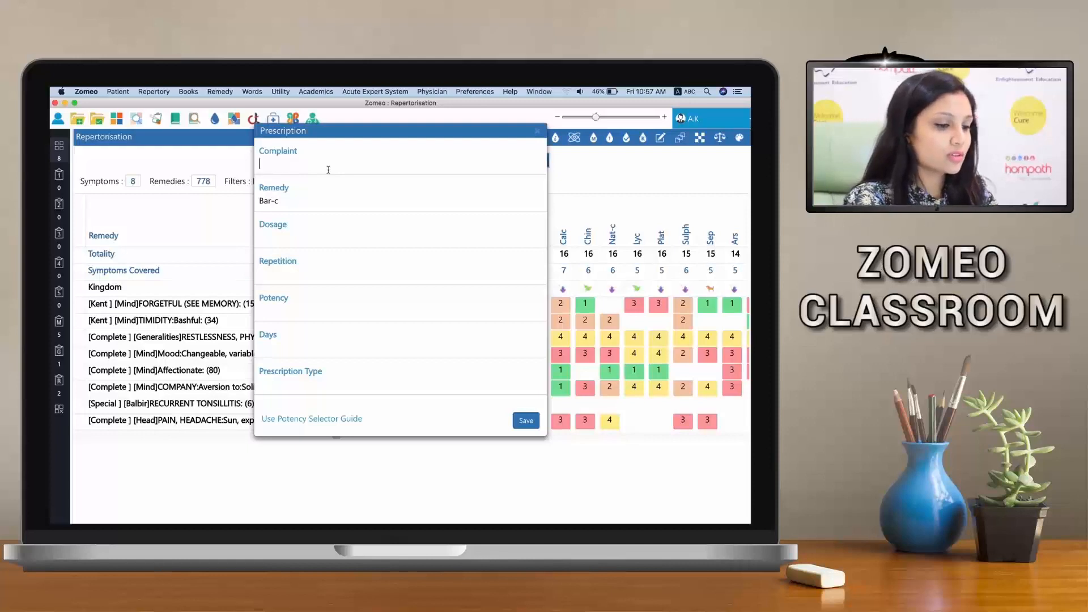
pyautogui.write('forg')
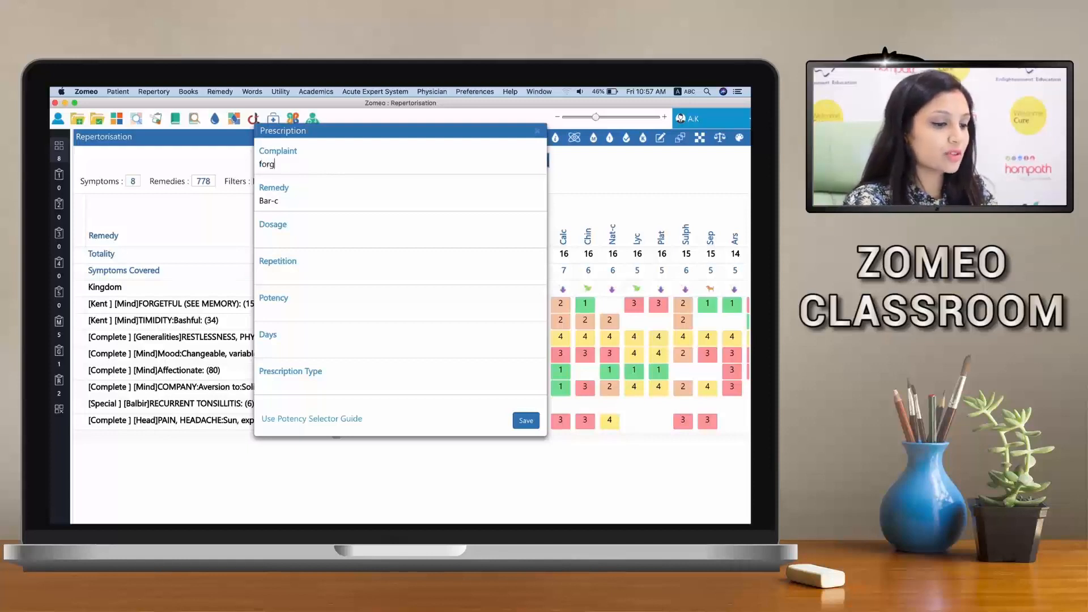
pyautogui.write('etfulness, ')
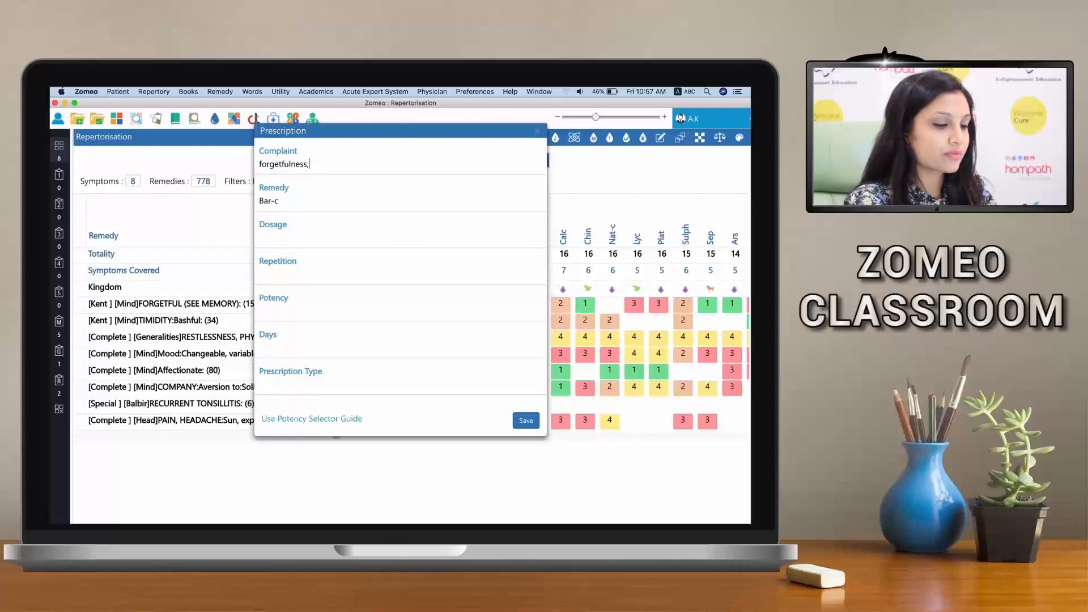
pyautogui.write('tonsil')
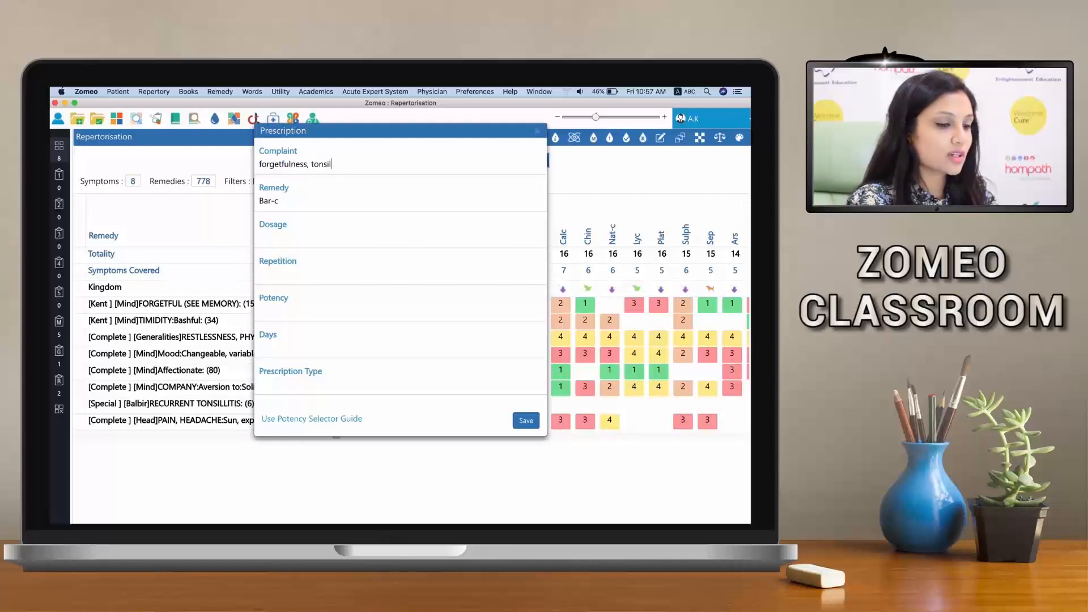
pyautogui.write('litis')
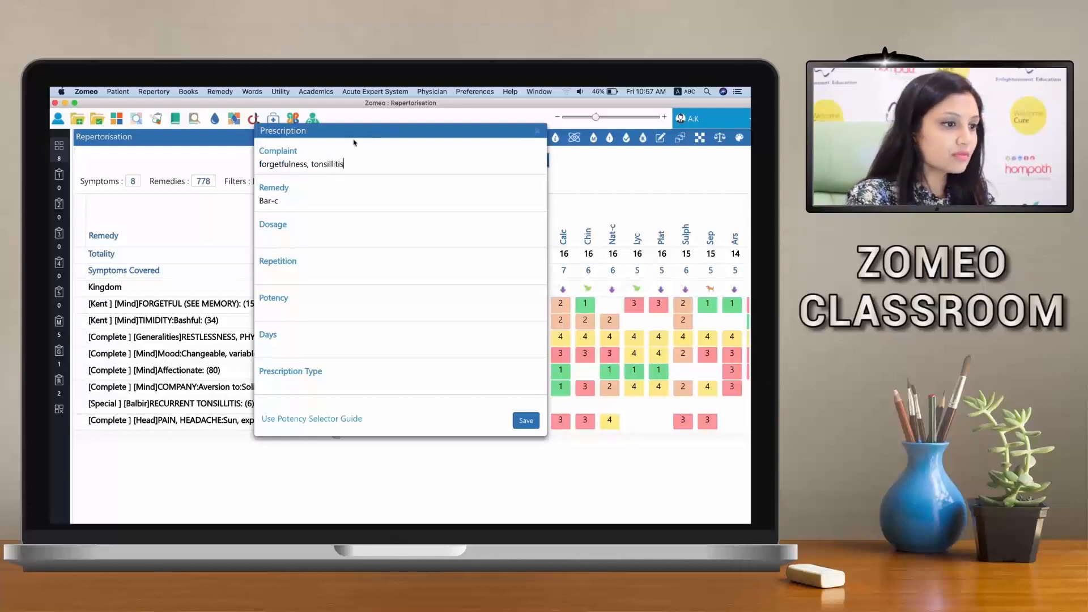
# Set the prescription's dosage to 7 powders and its repetition to 1 OD
pyautogui.click(283, 239)
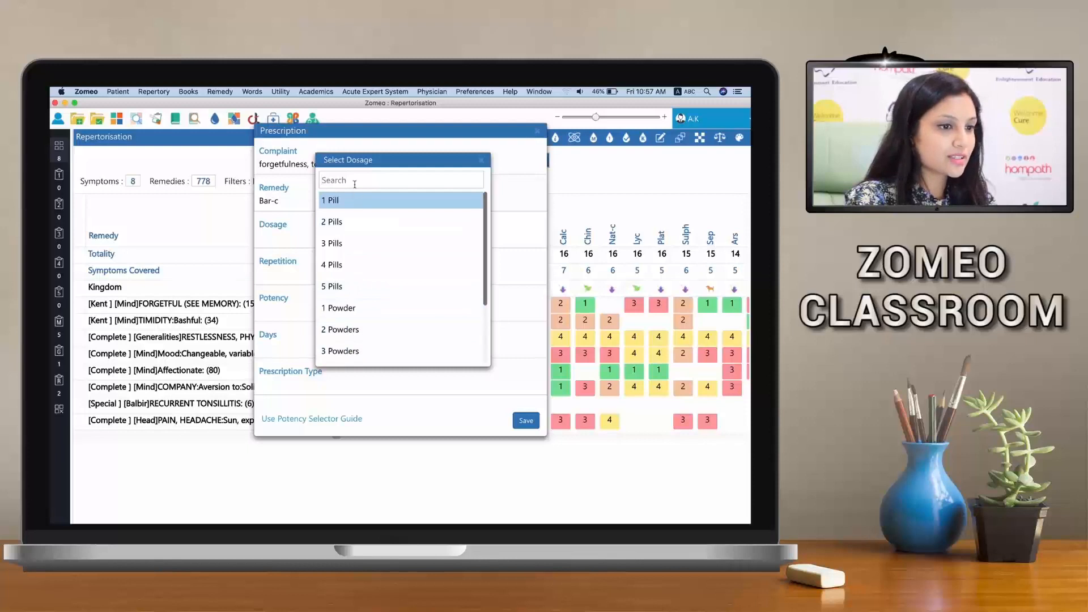
pyautogui.write('7 po')
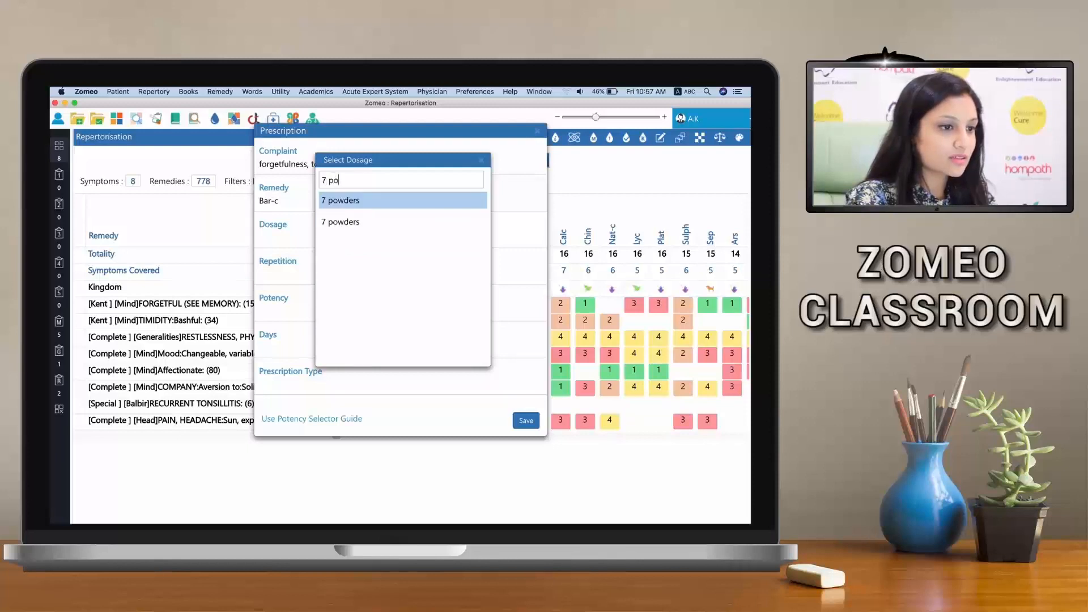
pyautogui.write('wder')
pyautogui.press('Return')
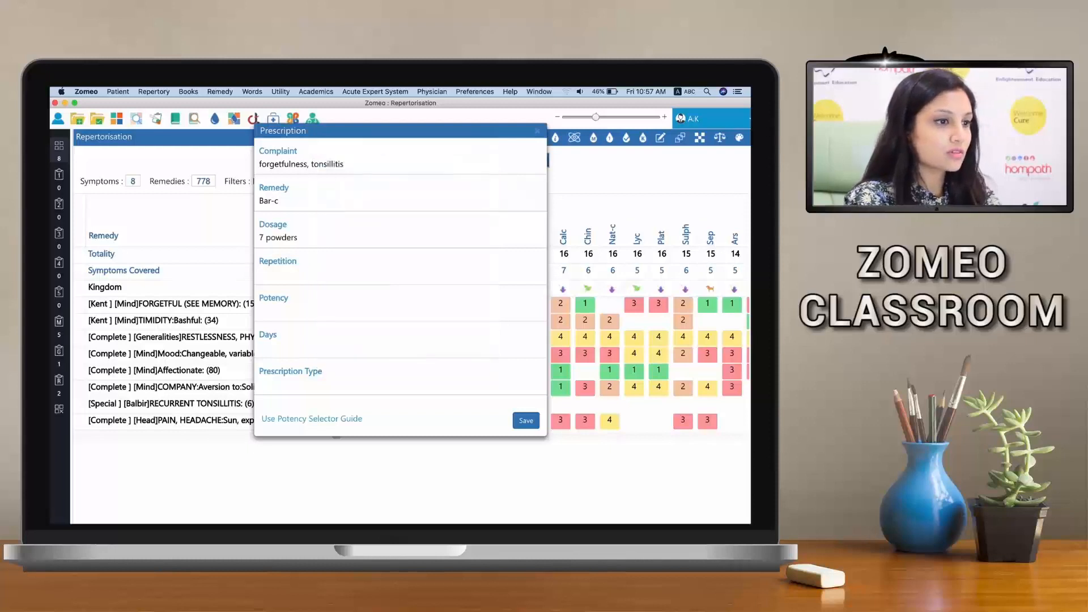
pyautogui.click(308, 274)
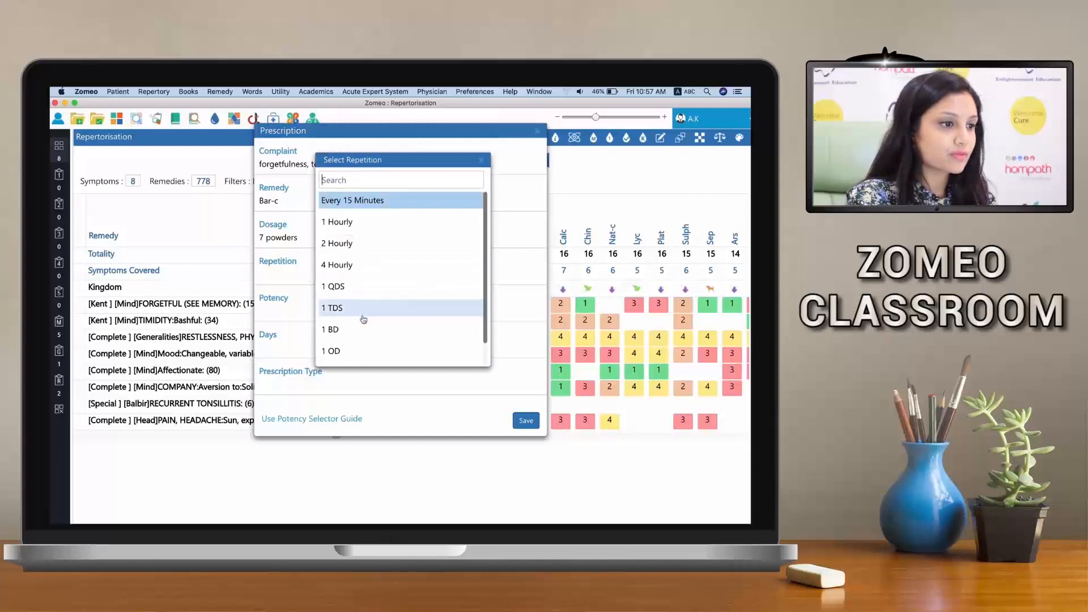
pyautogui.click(355, 350)
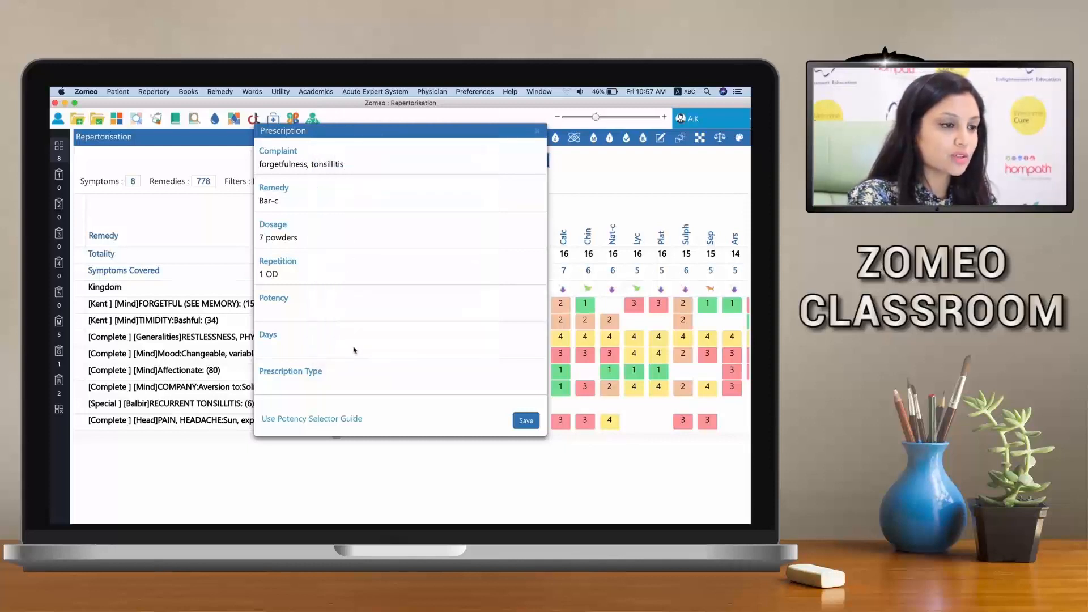
# Set the prescription's potency to 30C and its duration to 1 Weeks
pyautogui.click(295, 319)
pyautogui.click(322, 222)
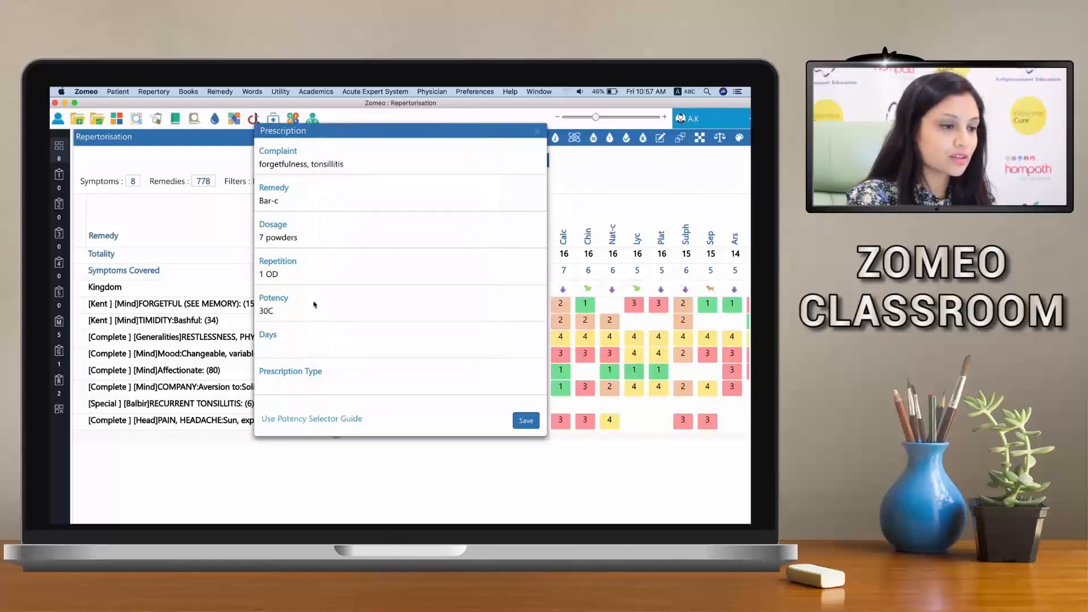
pyautogui.click(288, 347)
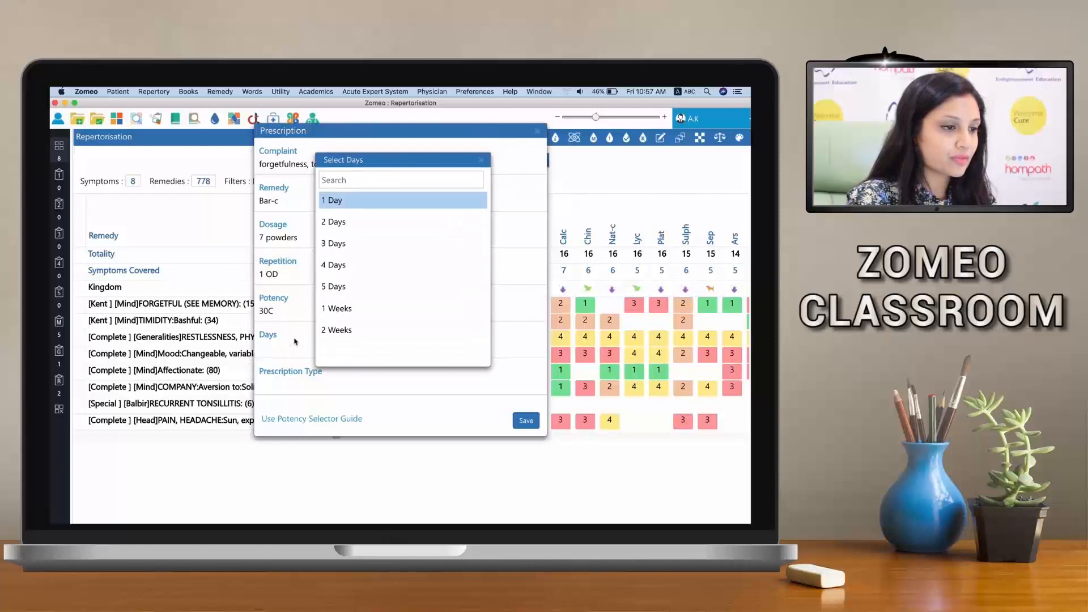
pyautogui.click(343, 309)
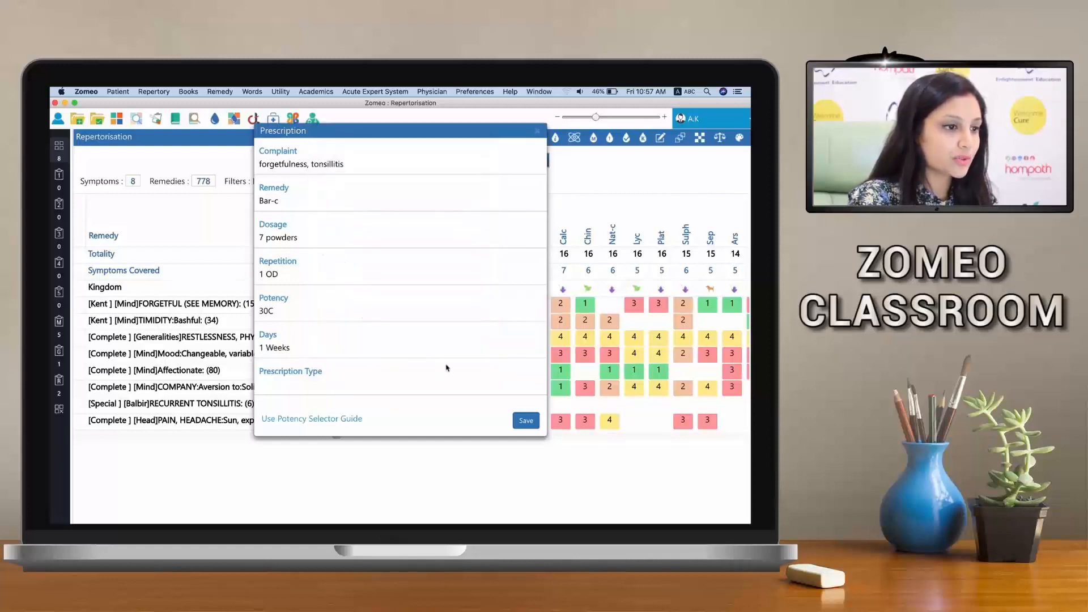
# Set the prescription type to Chronic and save the prescription
pyautogui.click(332, 384)
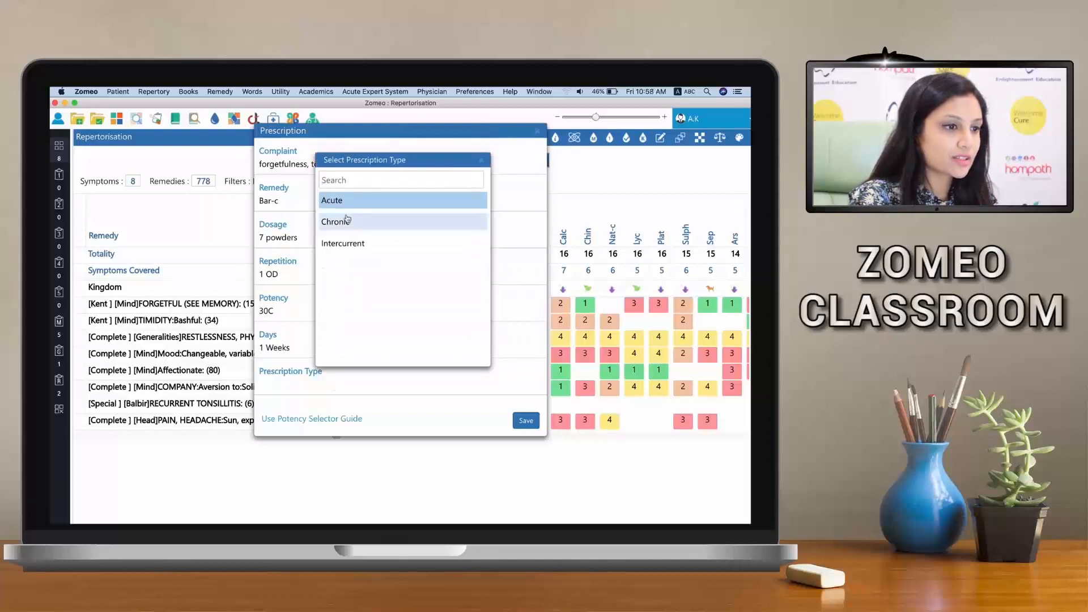
pyautogui.click(348, 220)
pyautogui.click(518, 420)
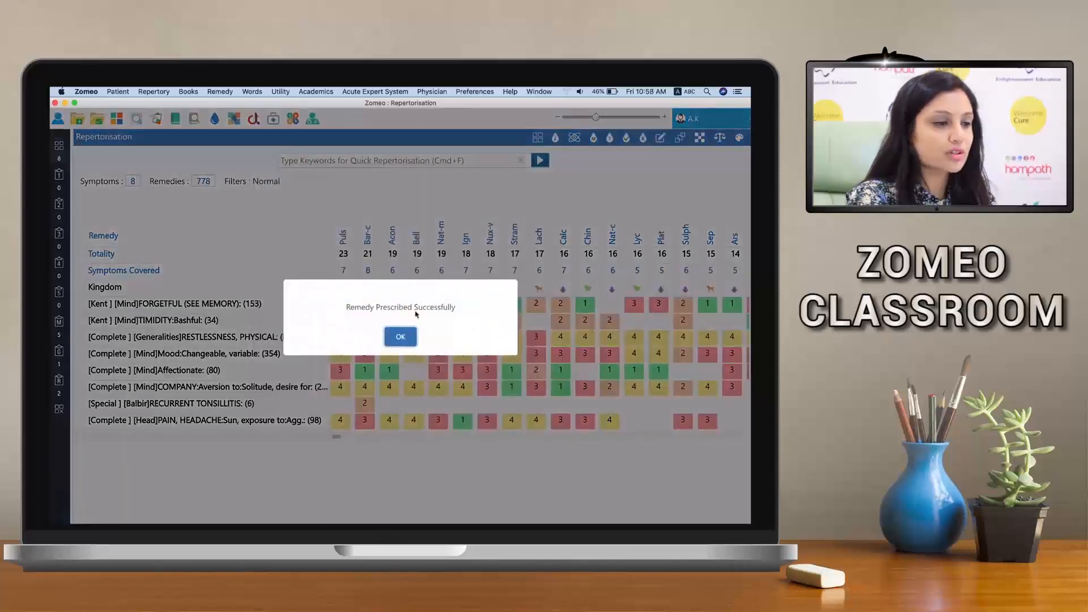
pyautogui.click(401, 338)
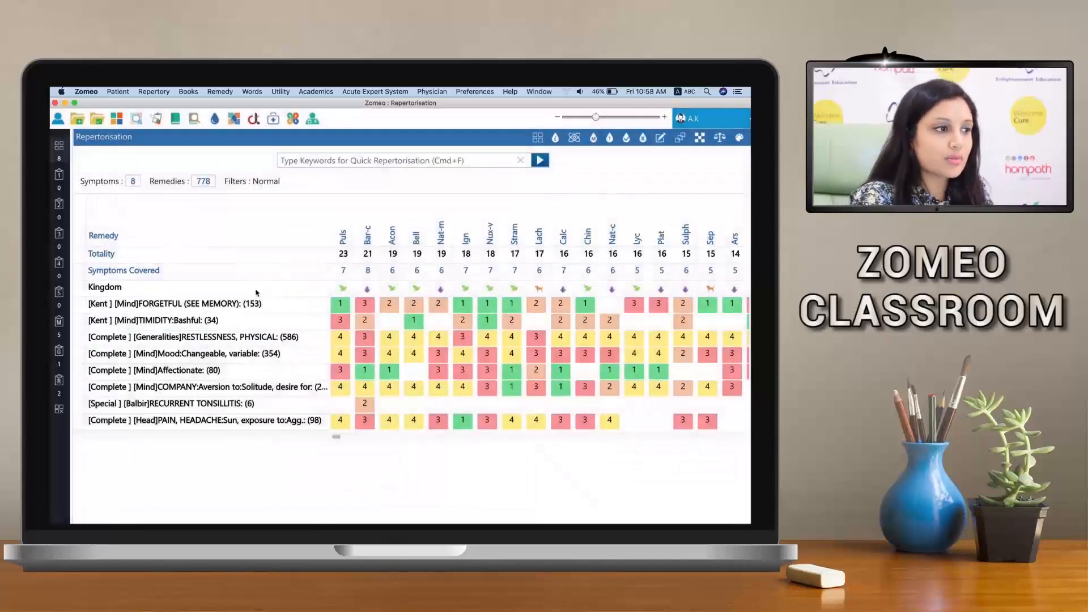
# Select the last patient record in the patient list and view the saved prescription in that patient's follow-up
pyautogui.click(114, 90)
pyautogui.click(114, 115)
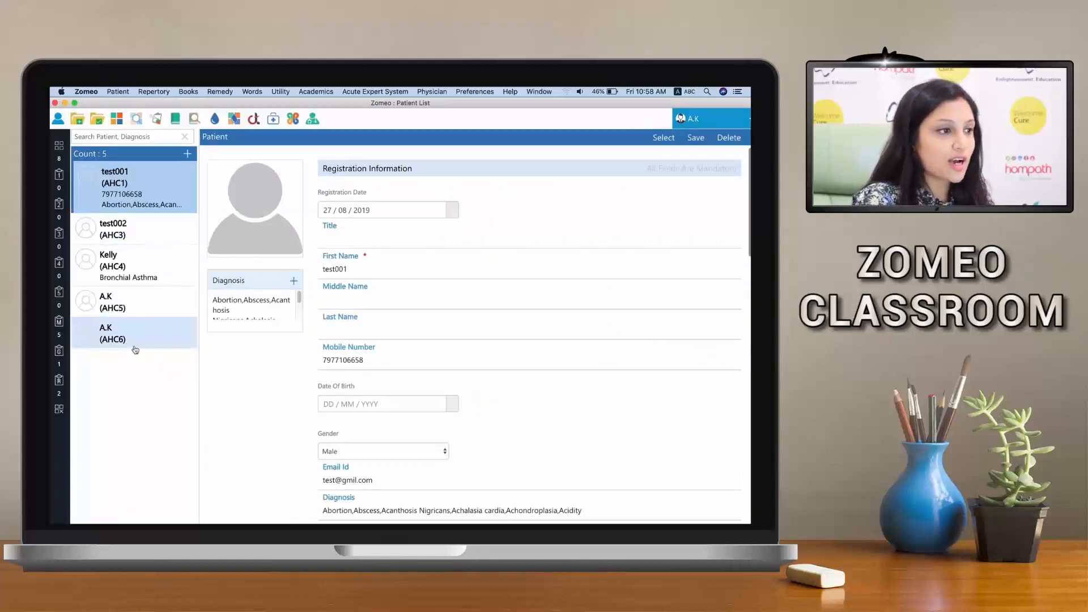
pyautogui.click(135, 349)
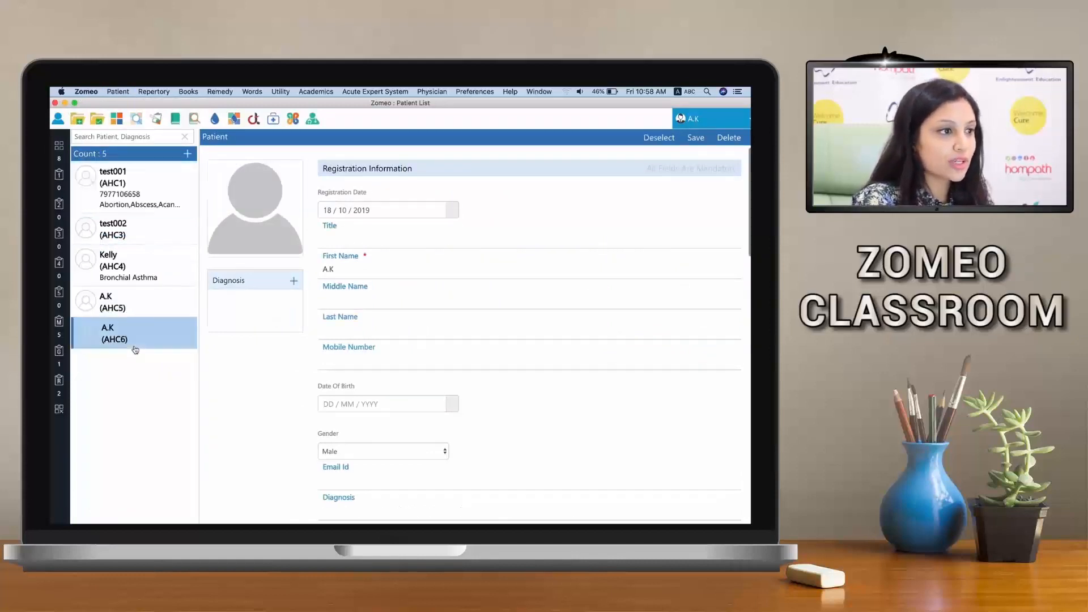
pyautogui.click(111, 92)
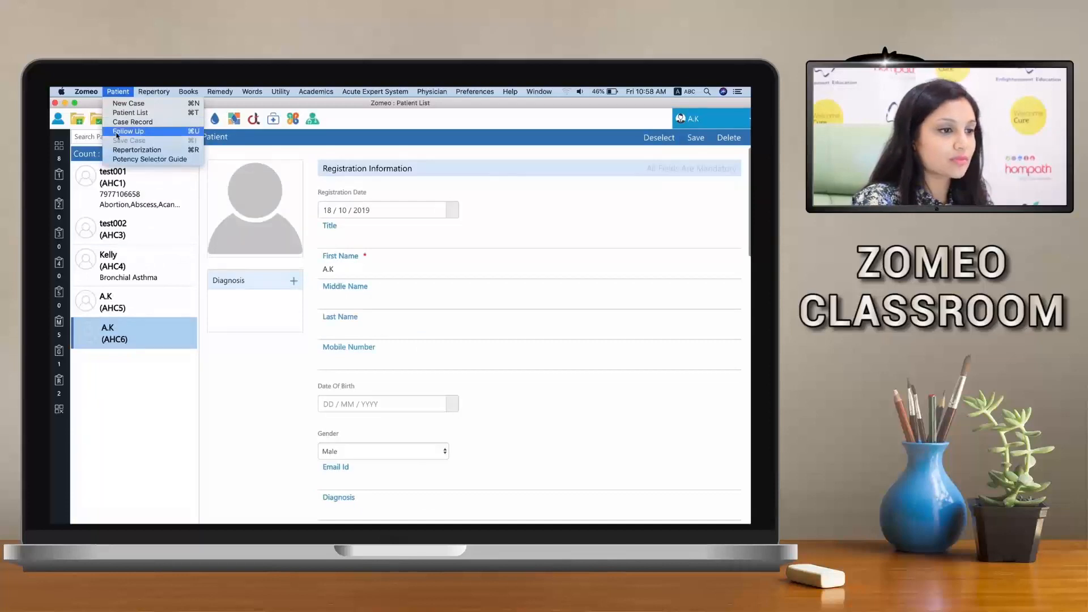
pyautogui.click(117, 132)
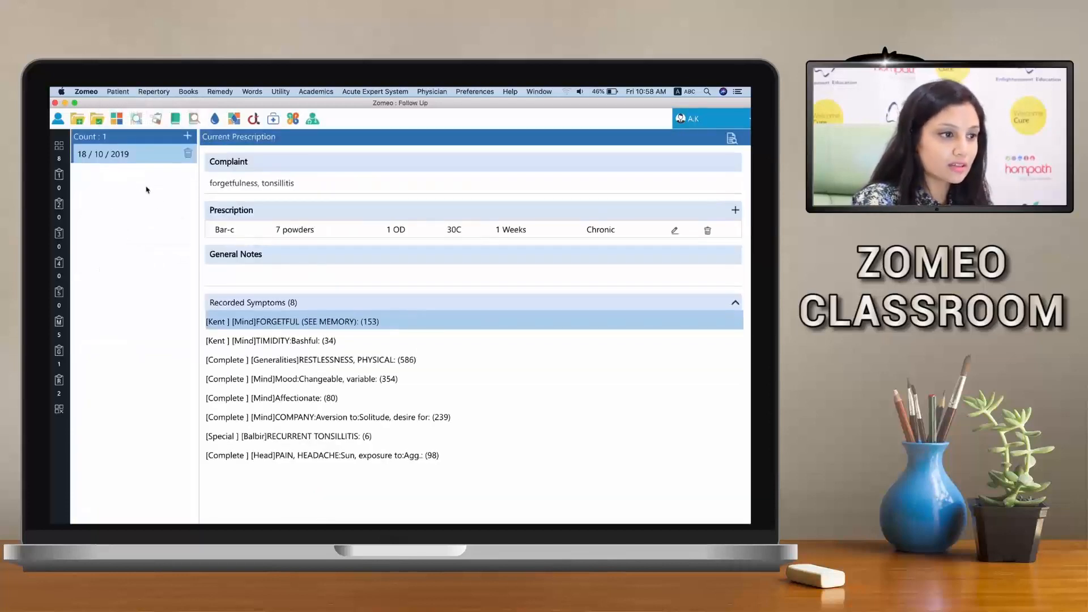